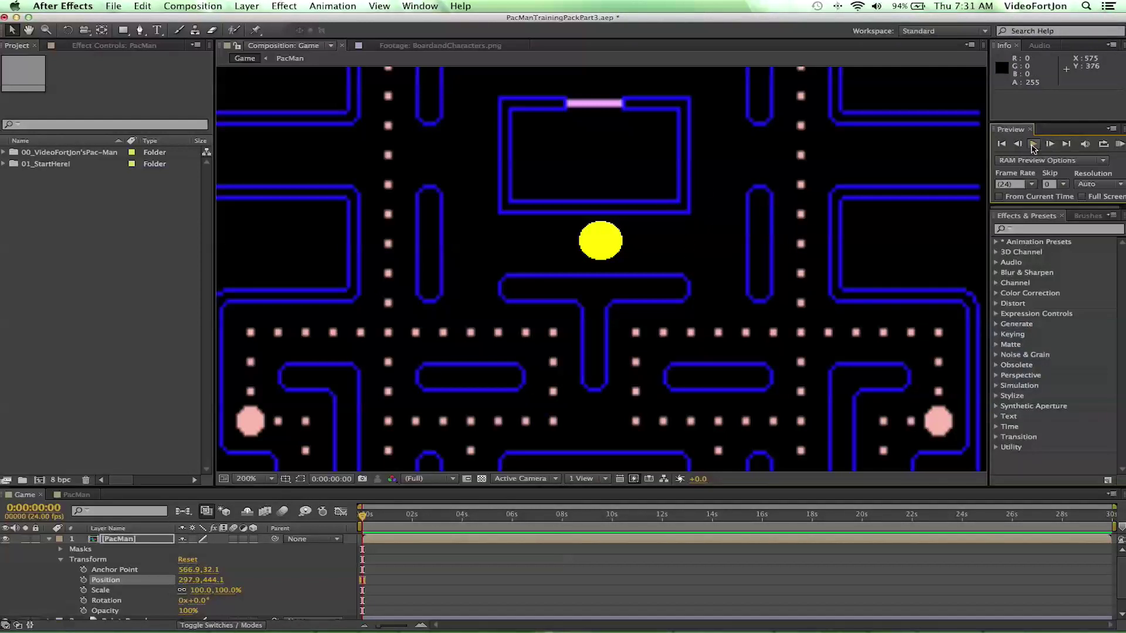
- Play a RAM preview of the Game composition, then stop it
left_click(1118, 144)
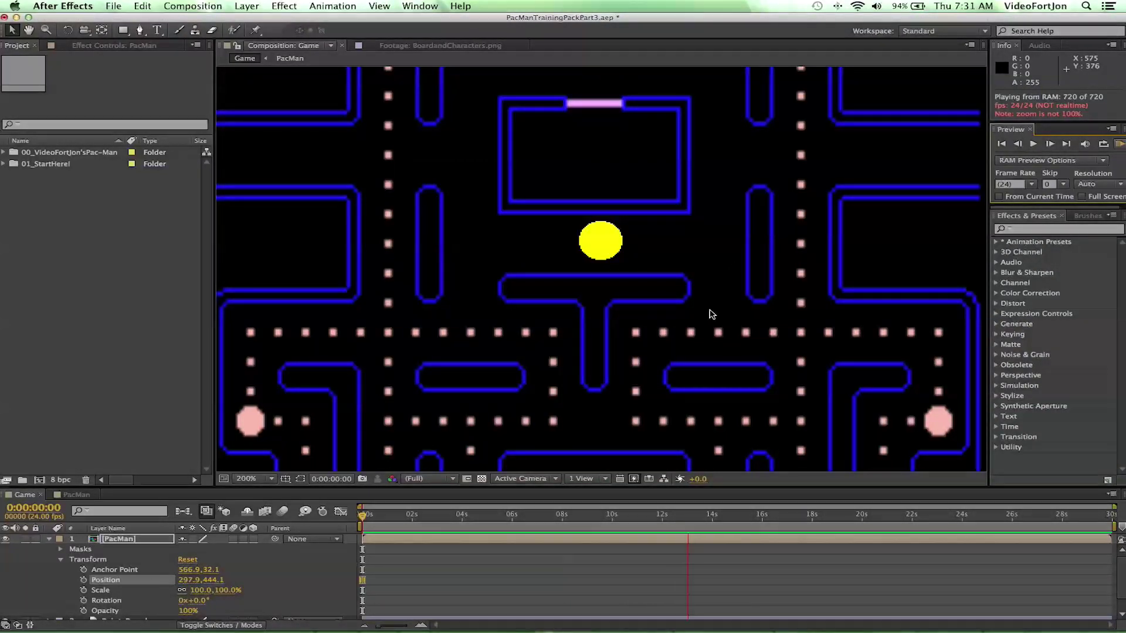
left_click(1121, 147)
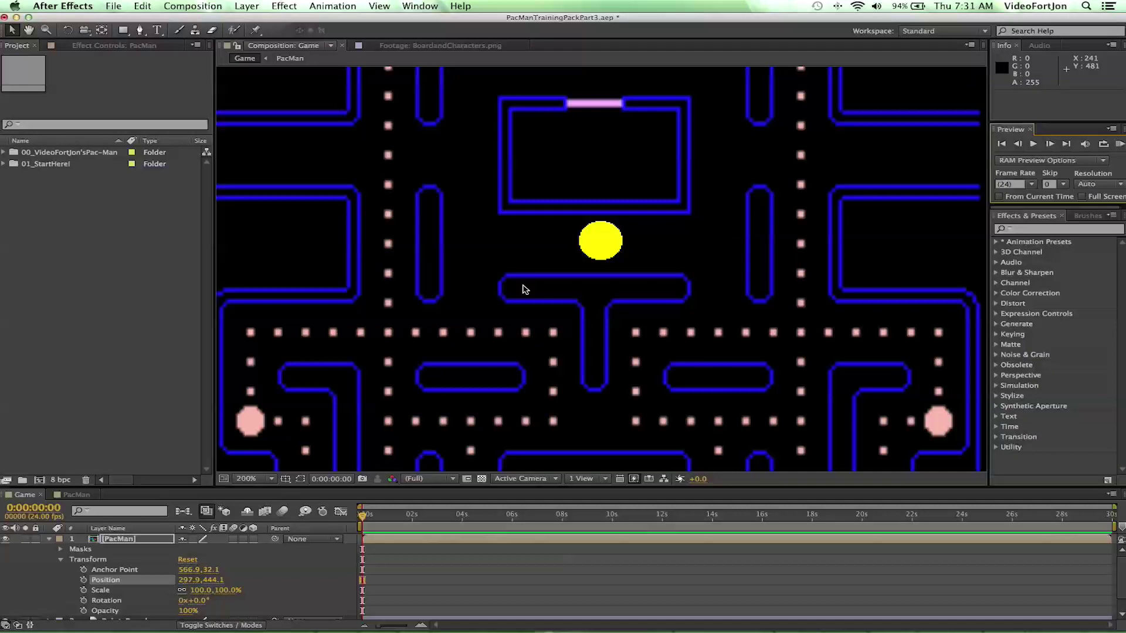
- Show only the PacMan layer's Position property and turn on its keyframing at 0:00:00:00
left_click(97, 541)
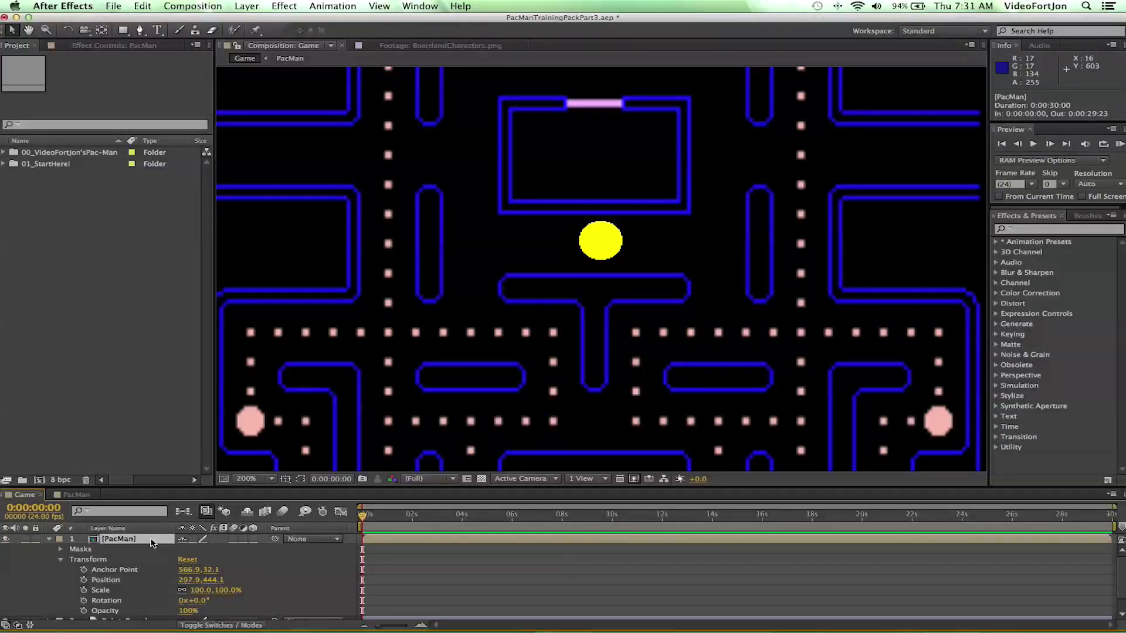
key("p")
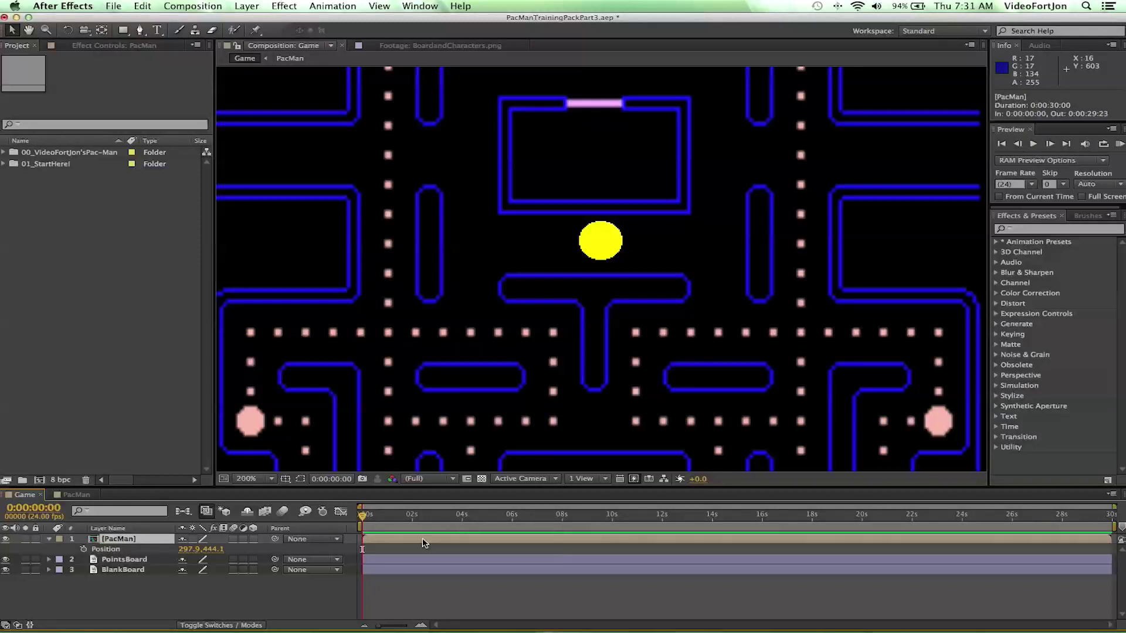
left_click(360, 516)
left_click_drag(360, 517, 341, 516)
left_click(84, 550)
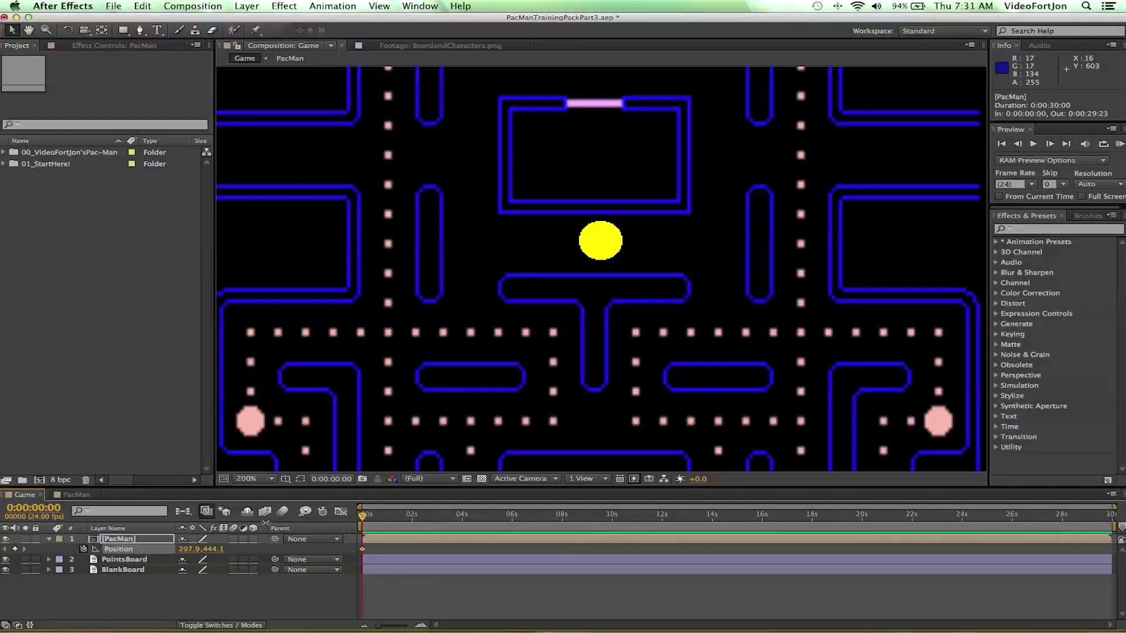
- At 0:00:00:20, keyframe PacMan farther right along the corridor at position 382.9, 444.1
left_click_drag(360, 519, 382, 526)
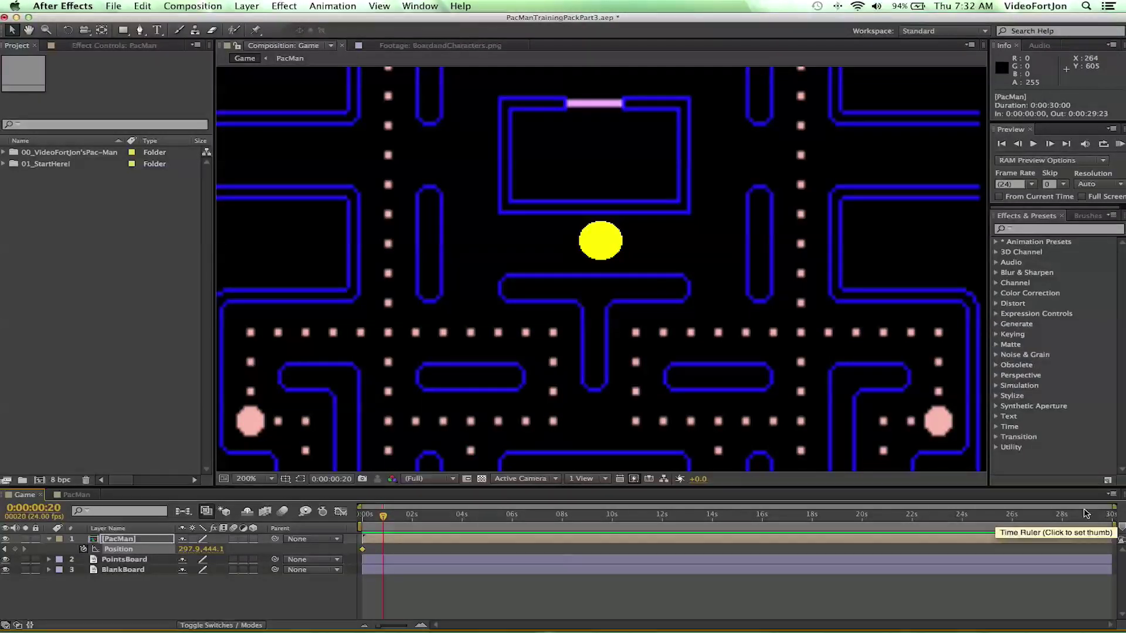
left_click_drag(1113, 507, 557, 478)
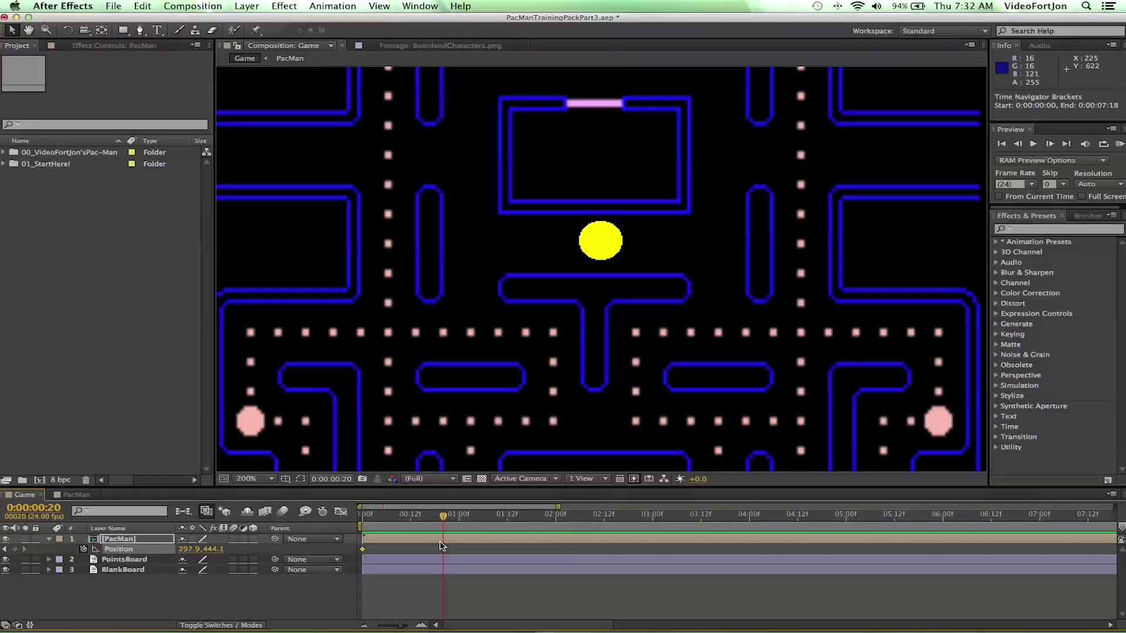
key("shift+Right")
key("shift+Right")
key("shift+Right")
key("shift+Right")
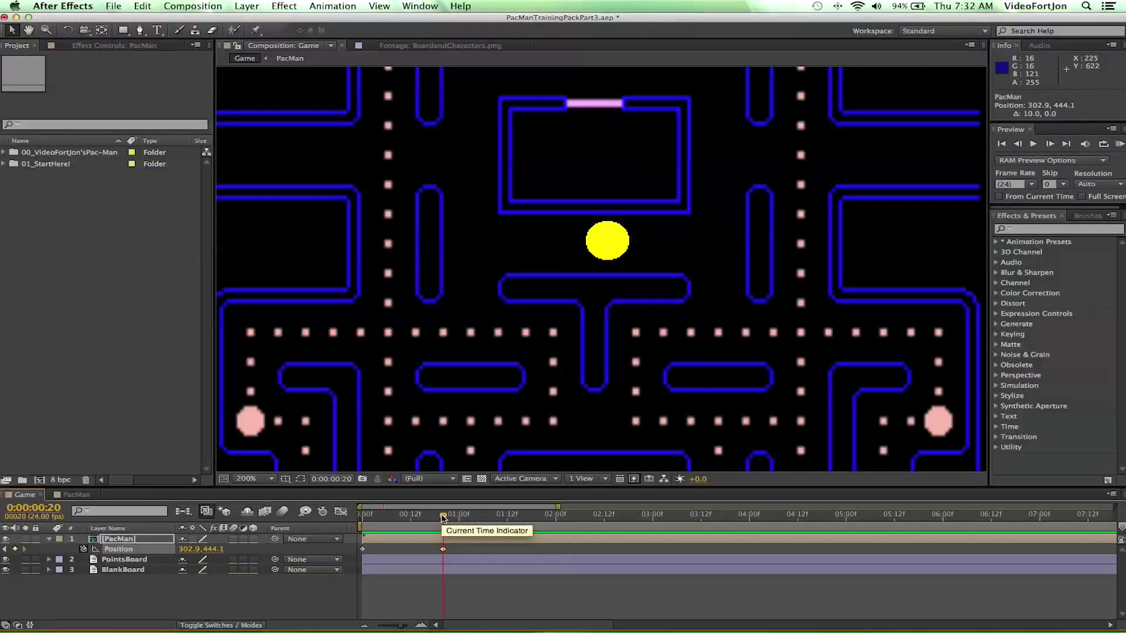
key("shift+Right")
key("shift+Right")
key("shift+Right")
key("Right")
key("Right")
key("Right")
key("Right")
key("Right")
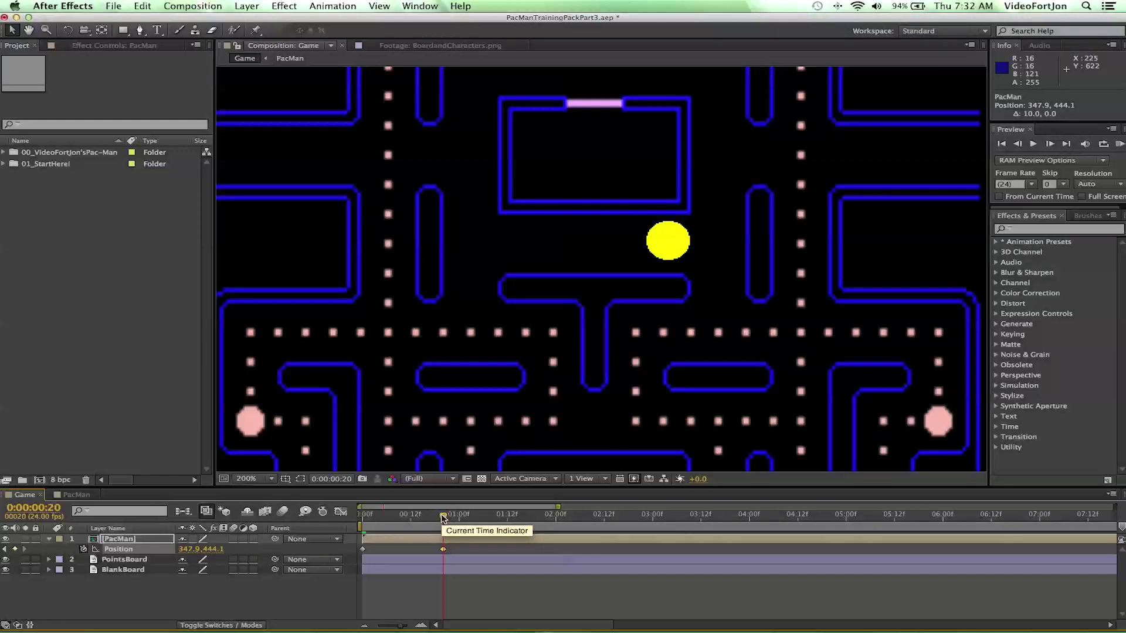
key("shift+Right")
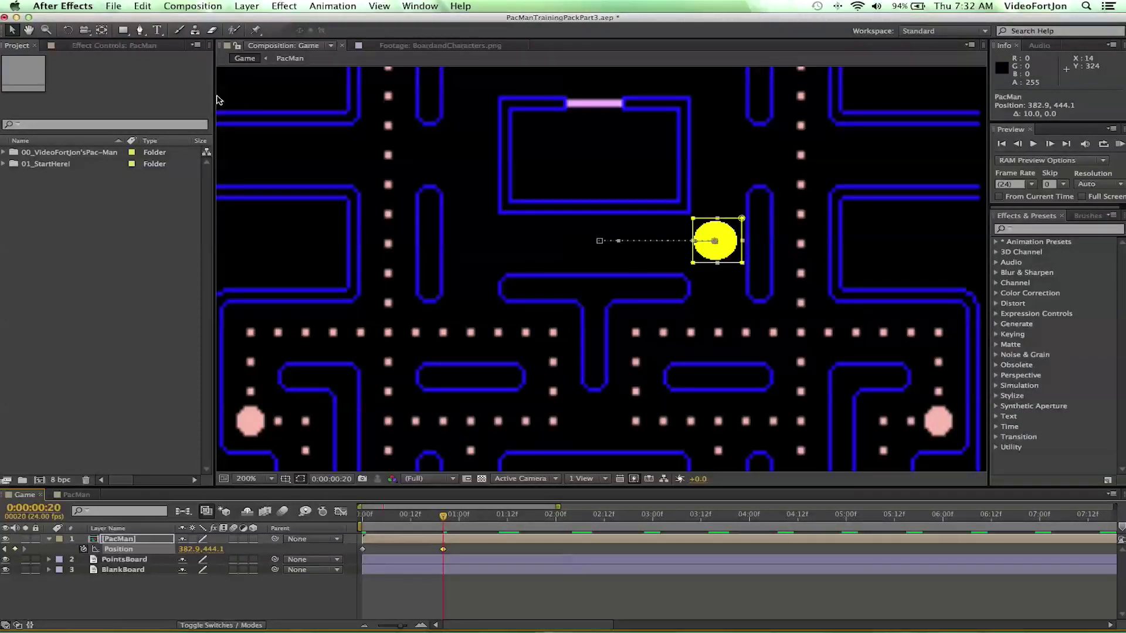
- Convert the first two points of PacMan's motion path to linear corners with the Pen tool
left_click(140, 30)
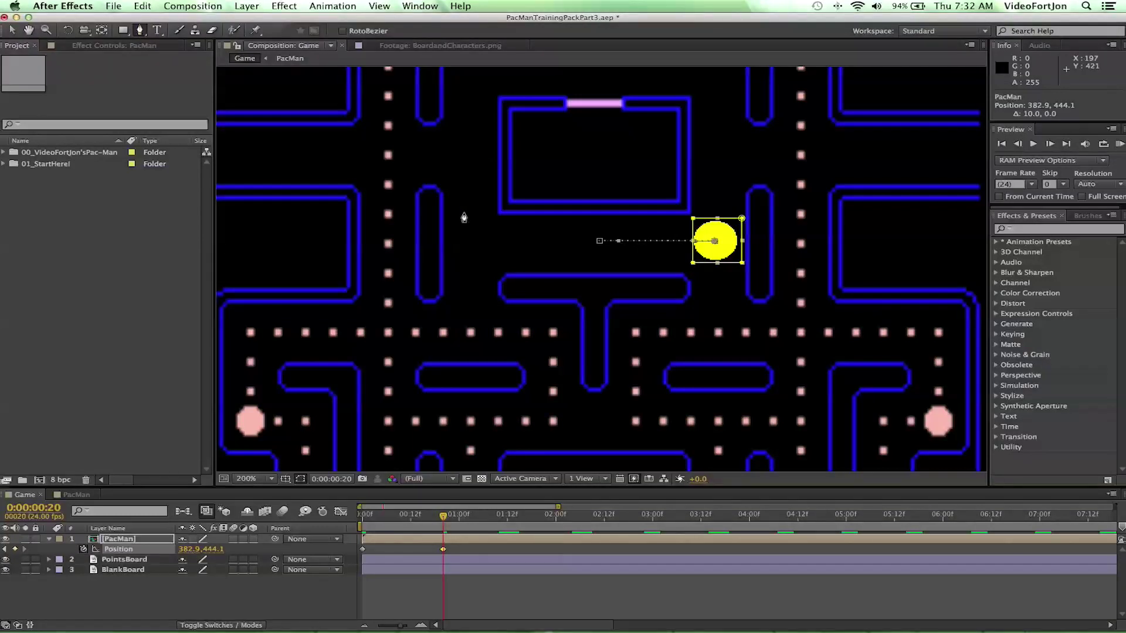
left_click(599, 241)
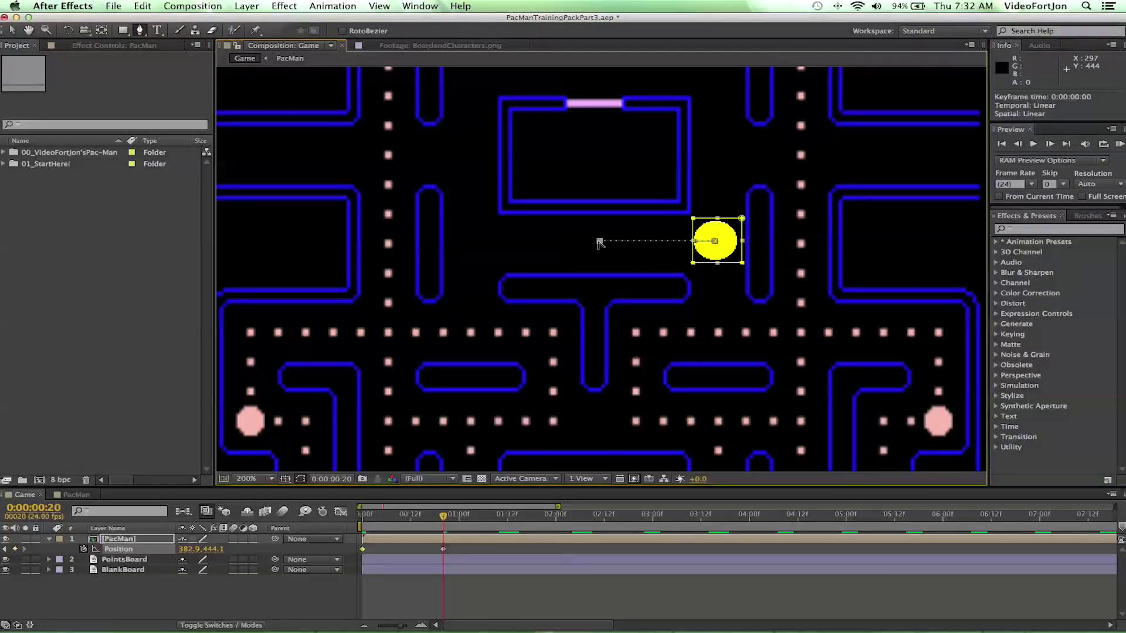
left_click(714, 241)
left_click(10, 30)
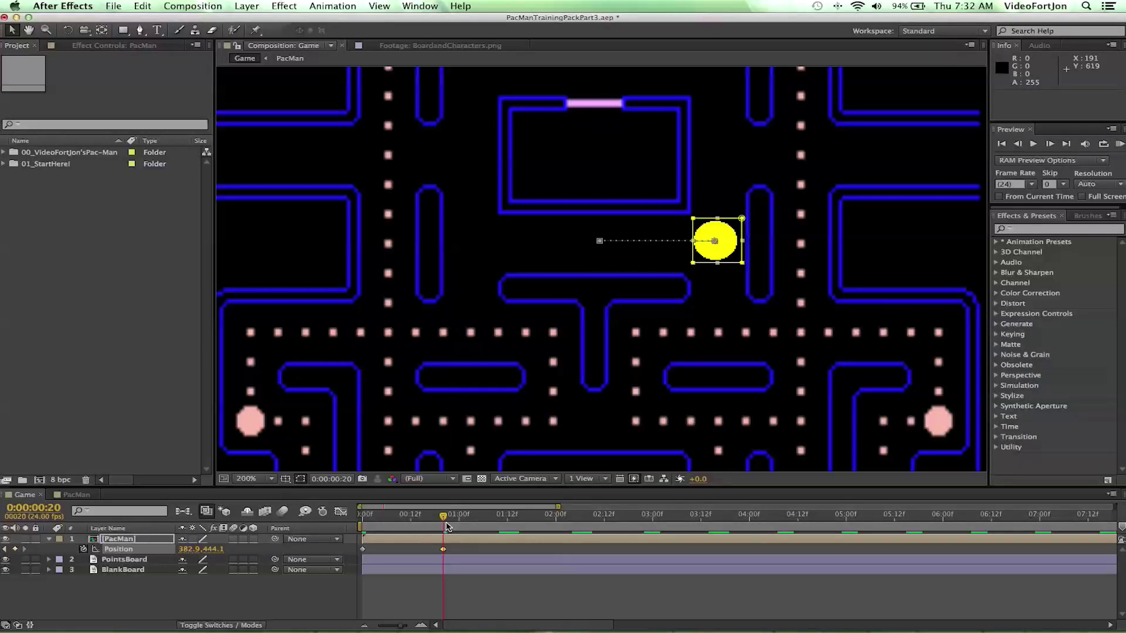
- At 0:00:01:11, keyframe PacMan straight down onto the pellet row at position 382.9, 519.1
left_click_drag(445, 517, 503, 536)
key("shift+Down")
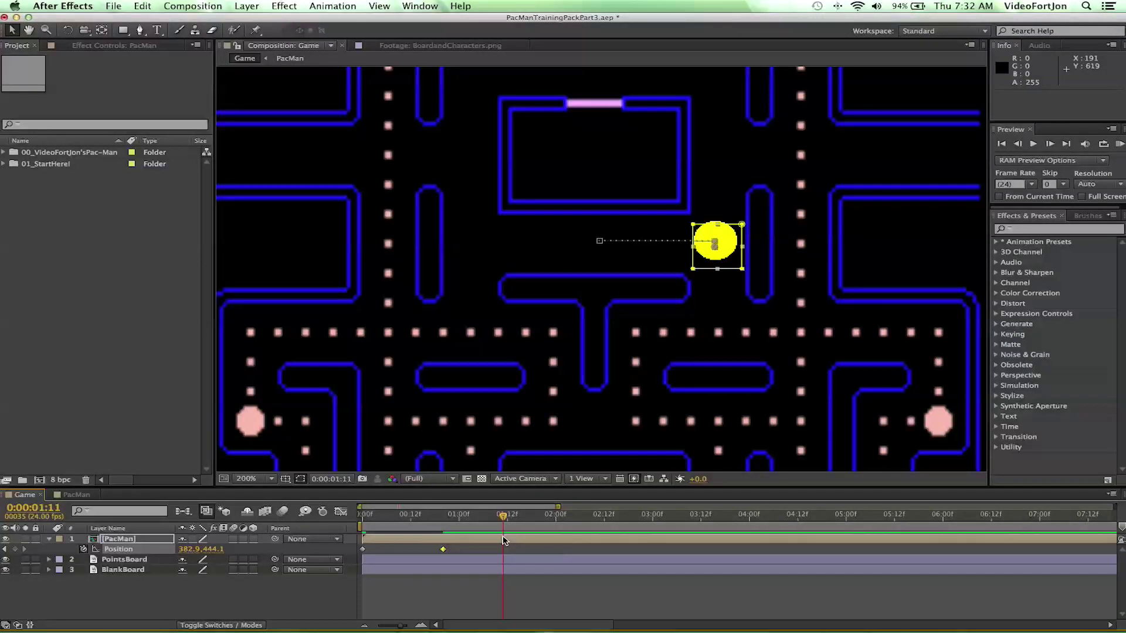
key("shift+Down")
key("shift+Down")
key("shift+Down")
key("shift+Down")
key("shift+Down")
key("Down")
key("Down")
key("Down")
key("Down")
key("Down")
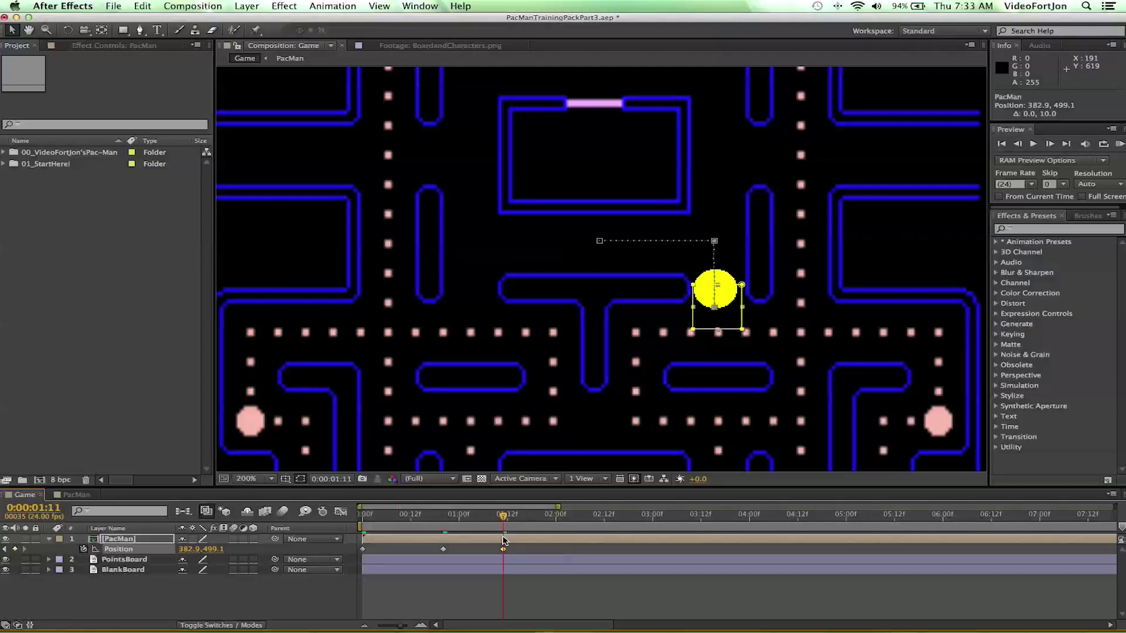
key("Down")
key("Down")
key("Down")
key("Down")
key("Down")
key("Down")
key("Down")
key("Down")
key("Down")
key("Down")
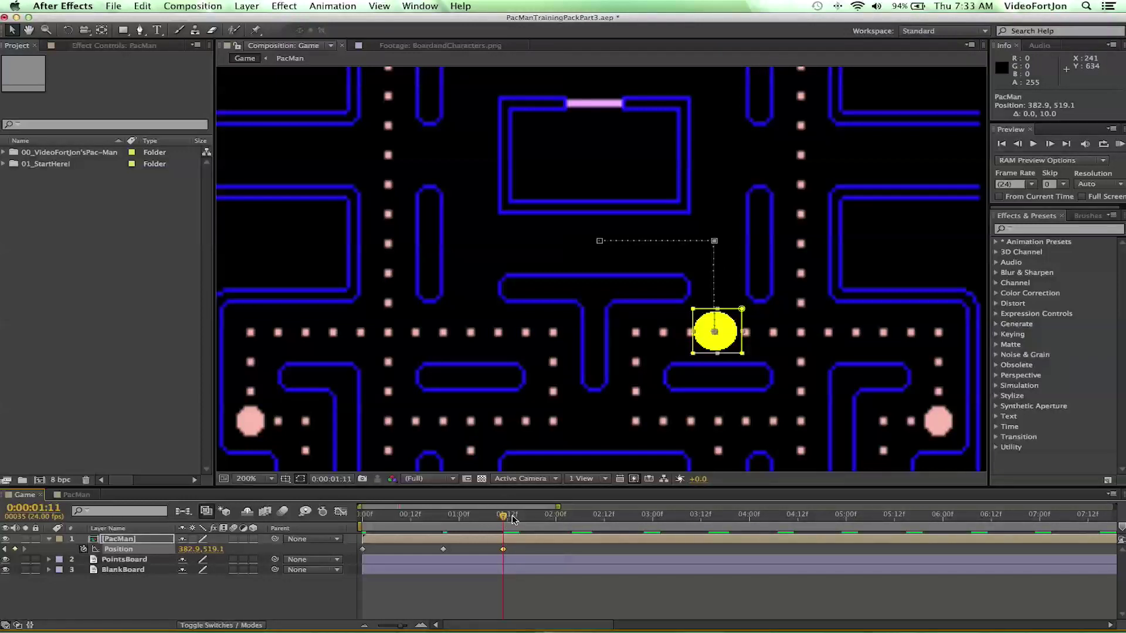
- At 0:00:02:23, keyframe PacMan at the right end of the pellet row, position 547.9, 519.1
left_click_drag(502, 515, 505, 546)
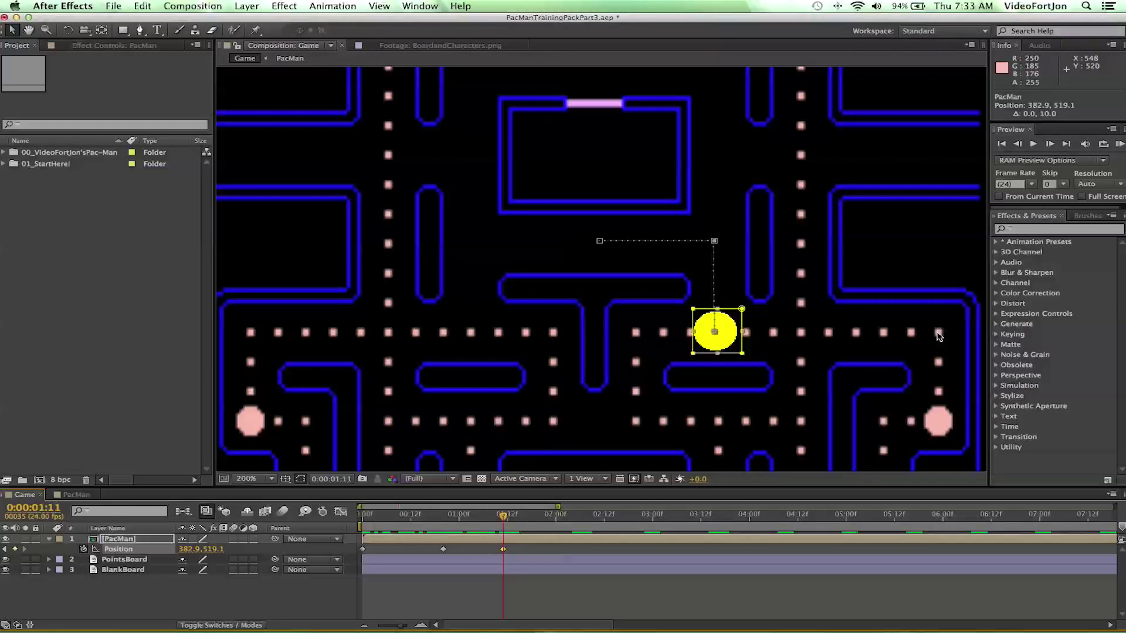
left_click_drag(503, 517, 649, 561)
key("shift+Right")
key("shift+Right")
key("shift+Right")
key("shift+Right")
key("shift+Right")
key("shift+Right")
key("shift+Right")
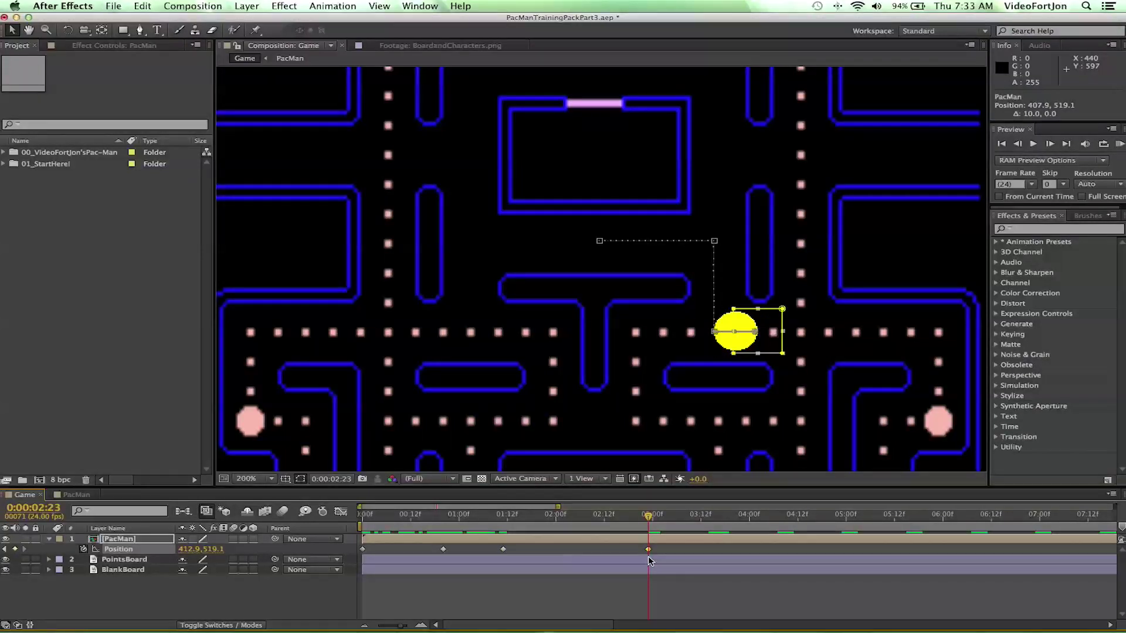
key("shift+Right")
key("shift+Right")
key("shift+Right")
key("shift+Right")
key("shift+Right")
key("shift+Right")
key("shift+Right")
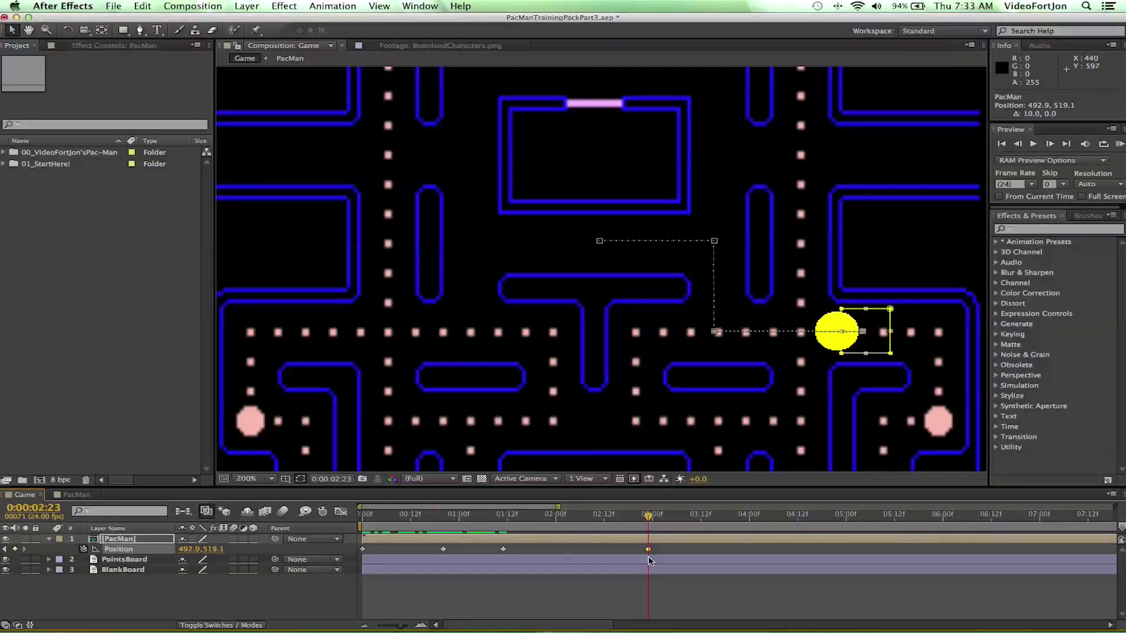
key("shift+Right")
key("shift+Right")
key("Right")
key("Right")
key("Right")
key("Right")
key("Right")
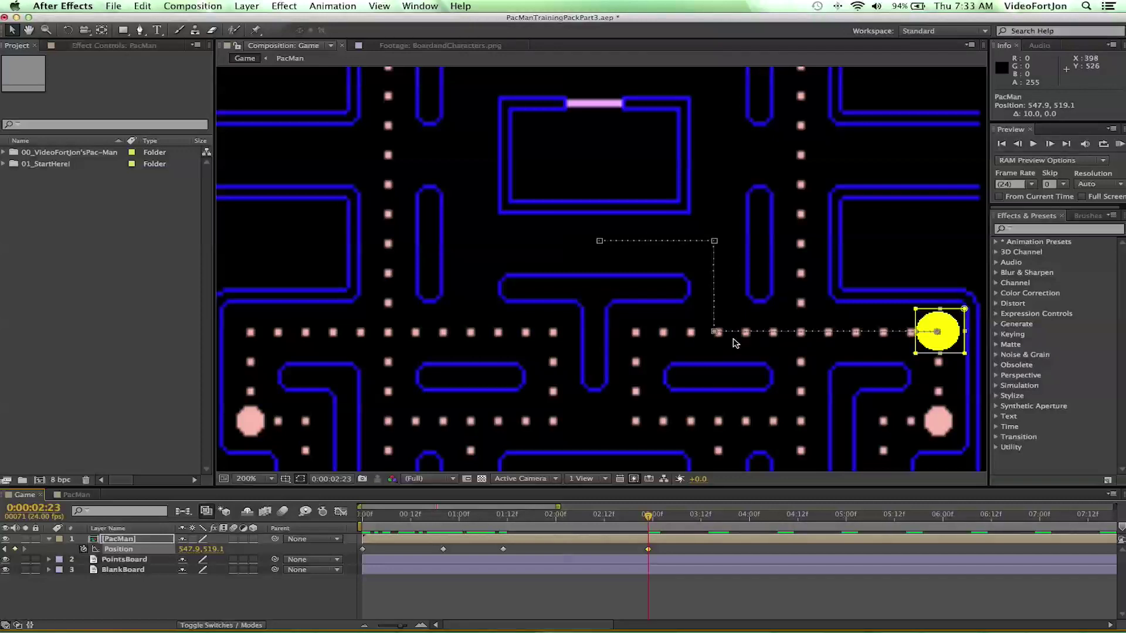
- Shift the motion path's third point onto the center of its pellet, at about 386.1, 520.0
key("period")
key("period")
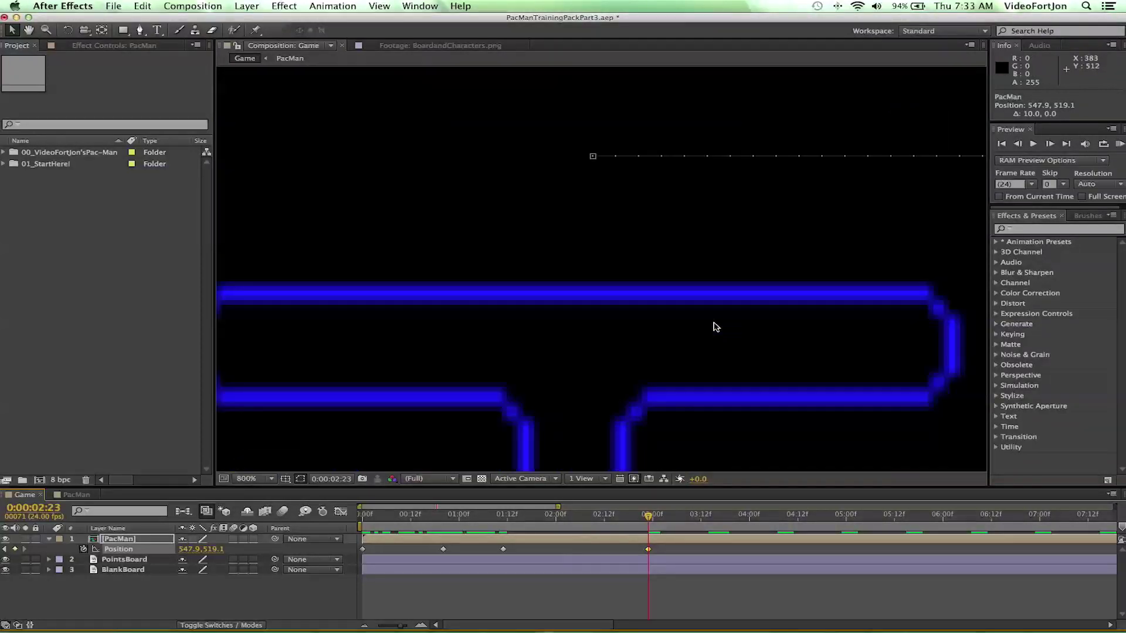
left_click_drag(794, 337, 541, 191)
key("v")
left_click_drag(689, 324, 706, 327)
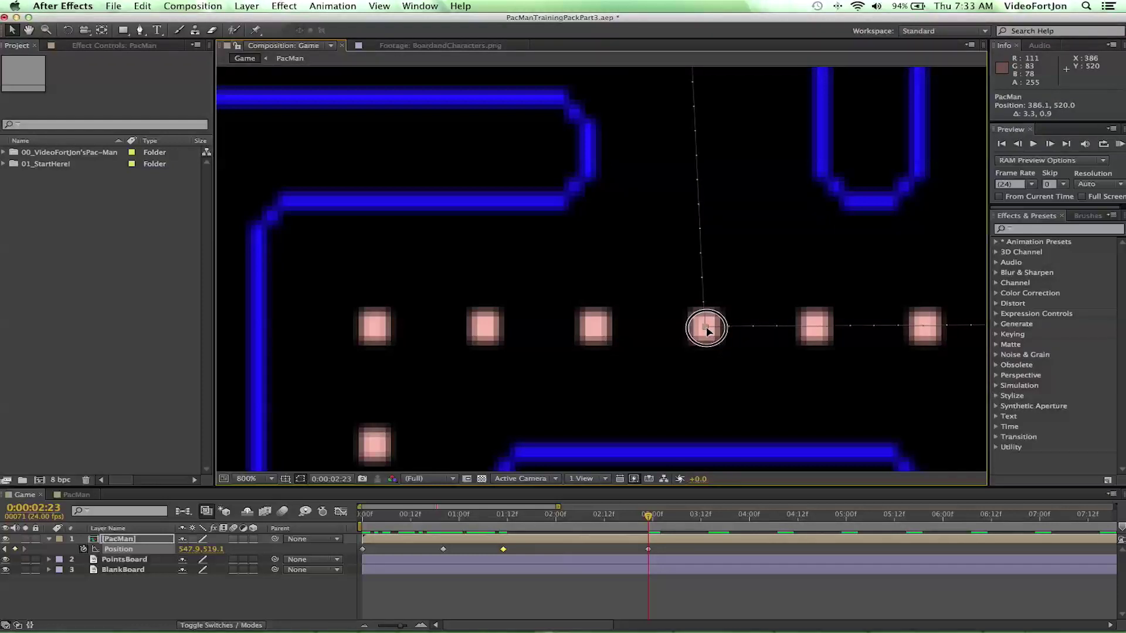
- Move the motion path's second point right to about 385.1, 444.1 to straighten the vertical segment
key("h")
left_click_drag(725, 176, 736, 314)
key("v")
left_click(692, 118)
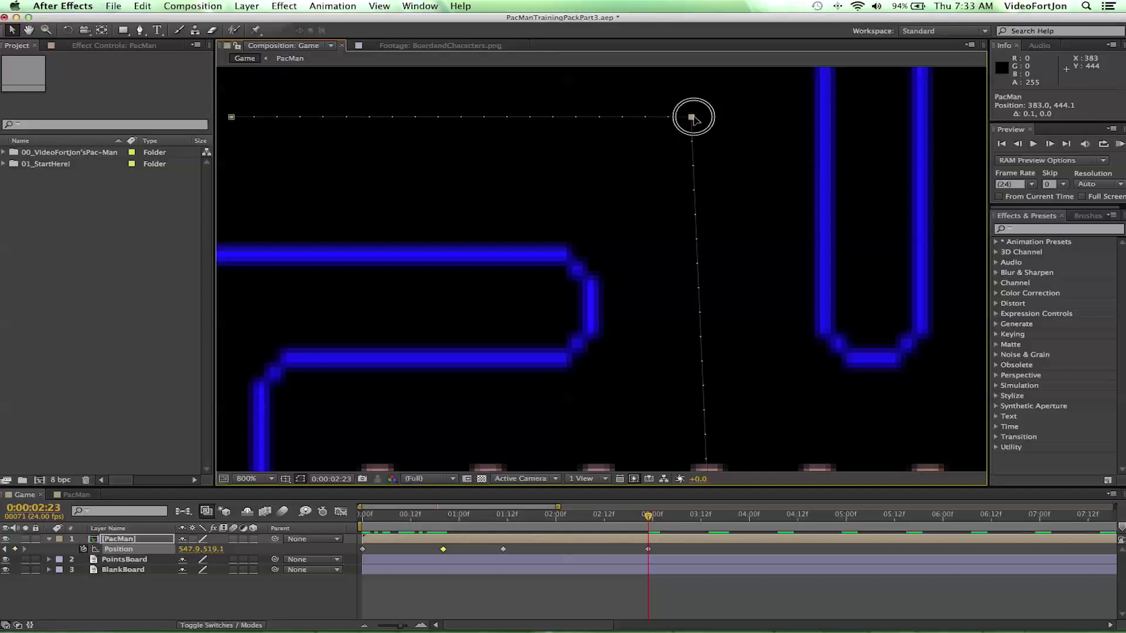
mouse_move(693, 117)
left_mouse_down()
mouse_move(719, 118)
mouse_move(704, 121)
left_mouse_up()
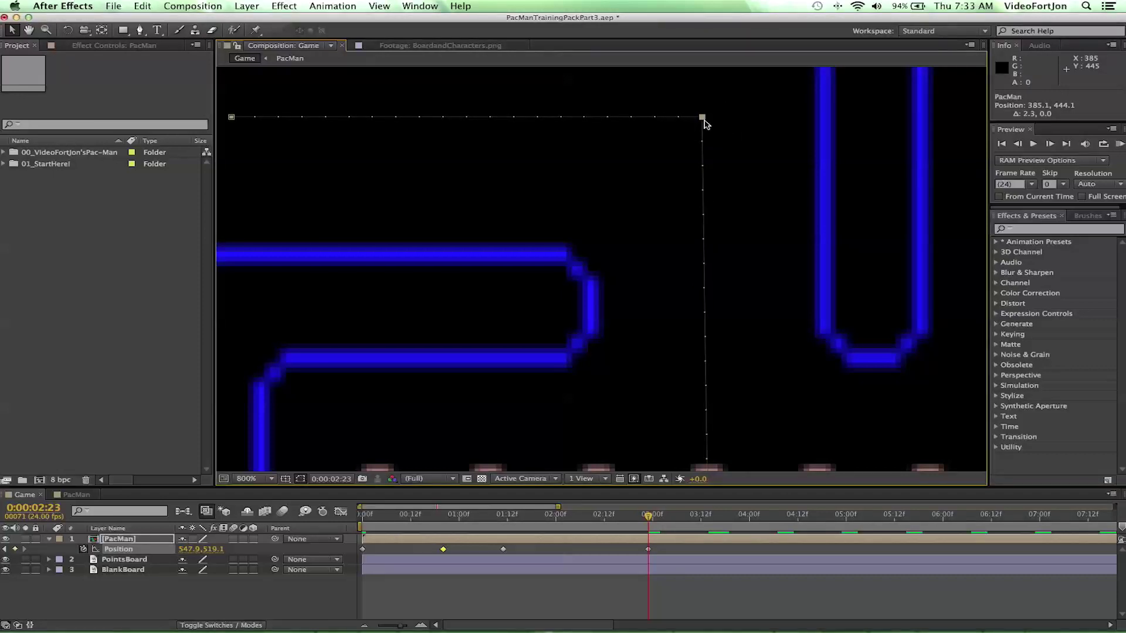
key("comma")
key("comma")
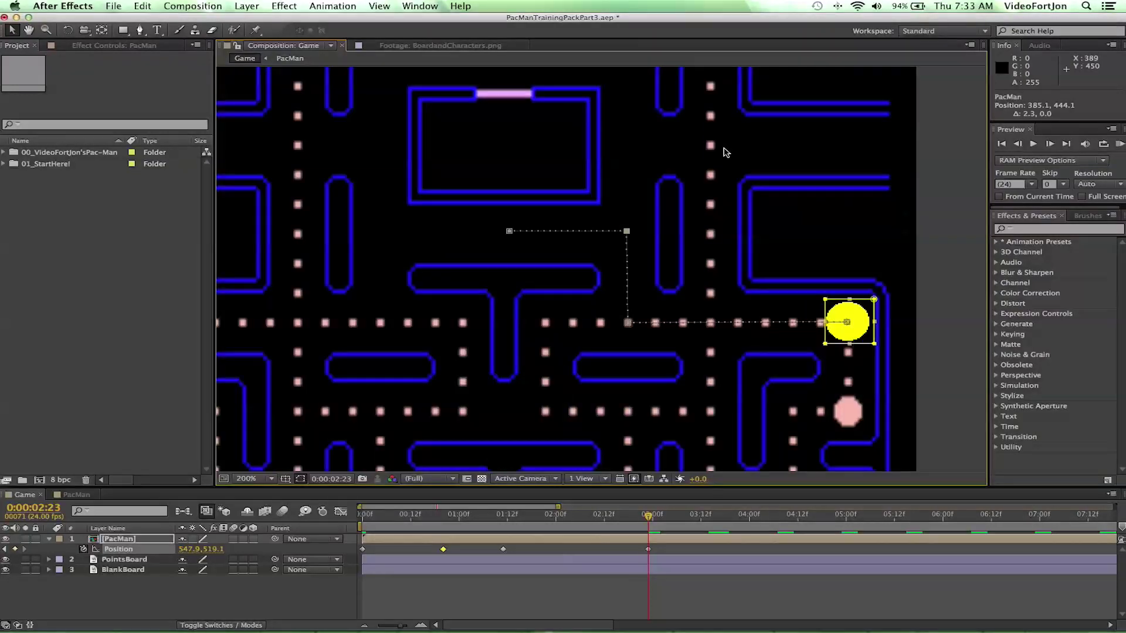
- At 0:00:03:14, keyframe PacMan on the large pellet at 547.9, 594.1, and shift the path corner above it to 549.4, 519.1
left_click_drag(730, 230, 611, 116)
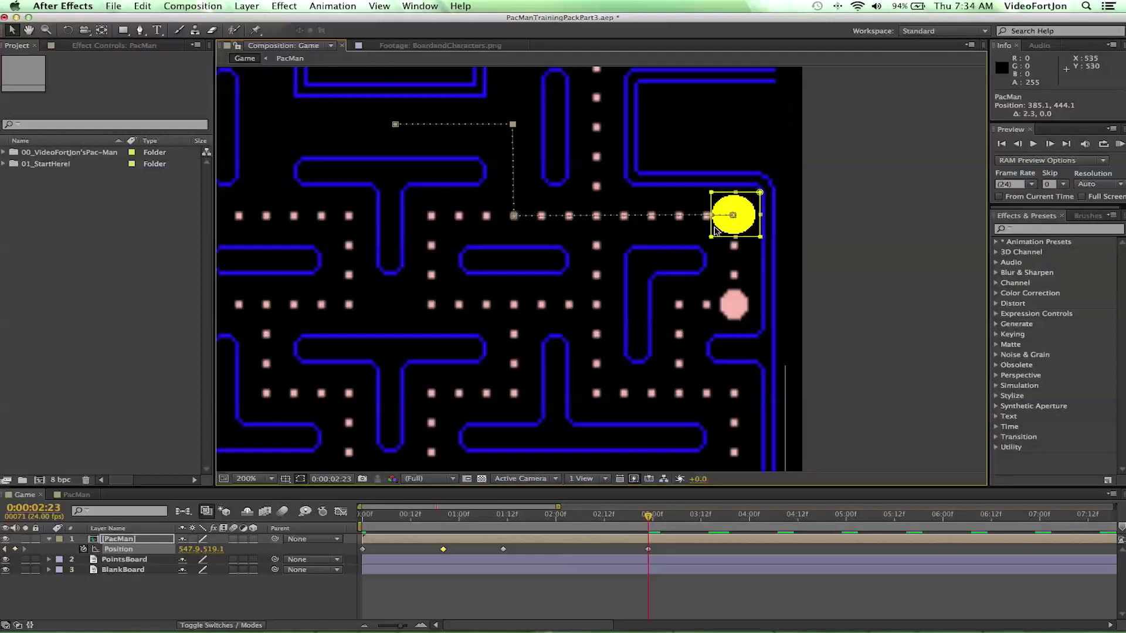
left_click_drag(648, 516, 709, 525)
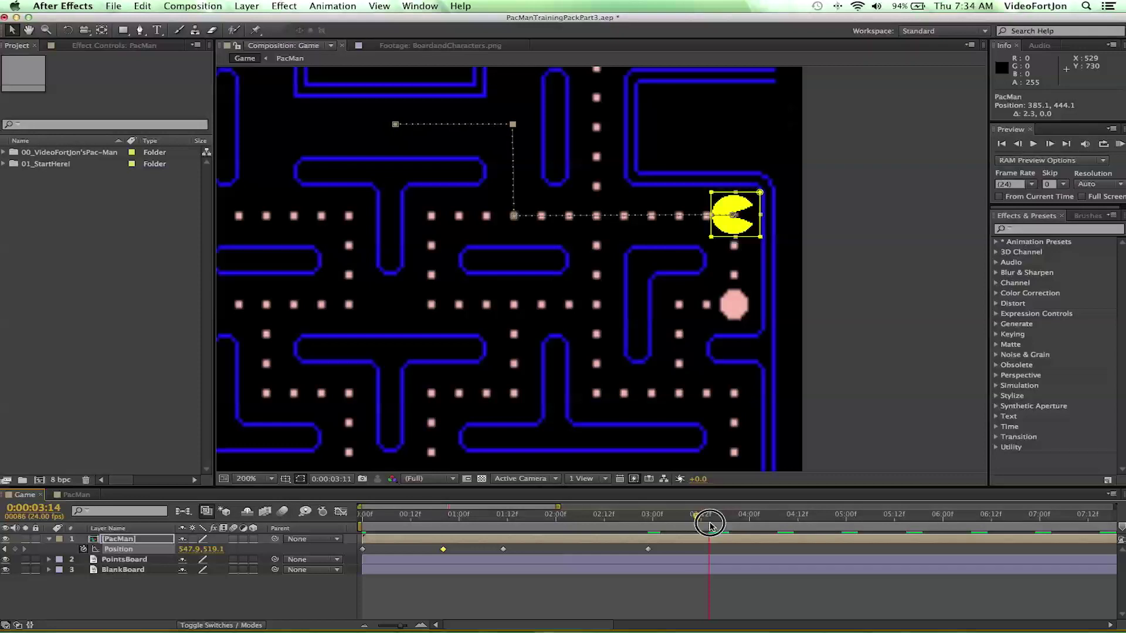
key("shift+Down")
key("shift+Down")
key("shift+Down")
key("shift+Down")
key("shift+Down")
key("shift+Down")
key("shift+Down")
key("shift+Down")
key("shift+Up")
key("shift+Up")
key("shift+Down")
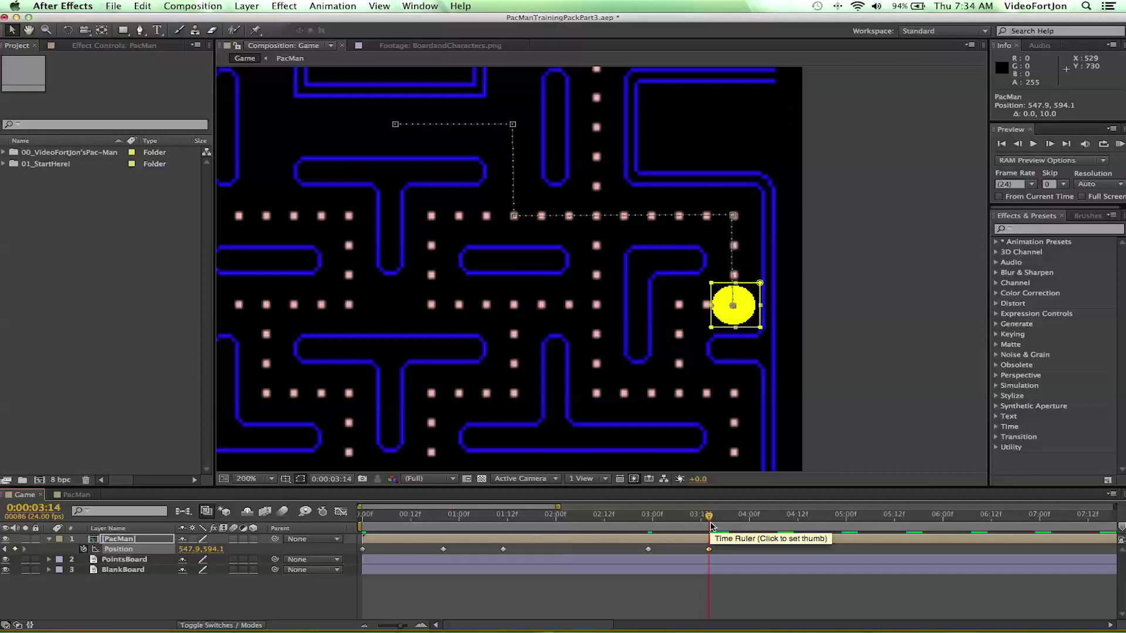
left_click(734, 216)
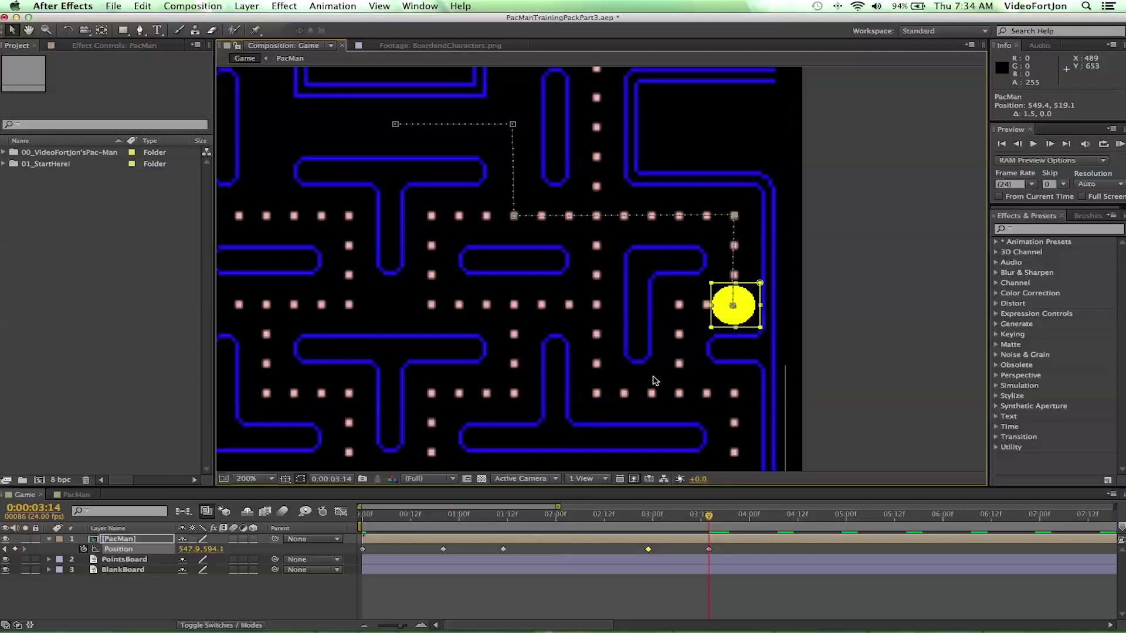
- At 0:00:04:00, keyframe PacMan two pellets left of the large pellet, at position 507.9, 594.1
left_click_drag(715, 520, 754, 531)
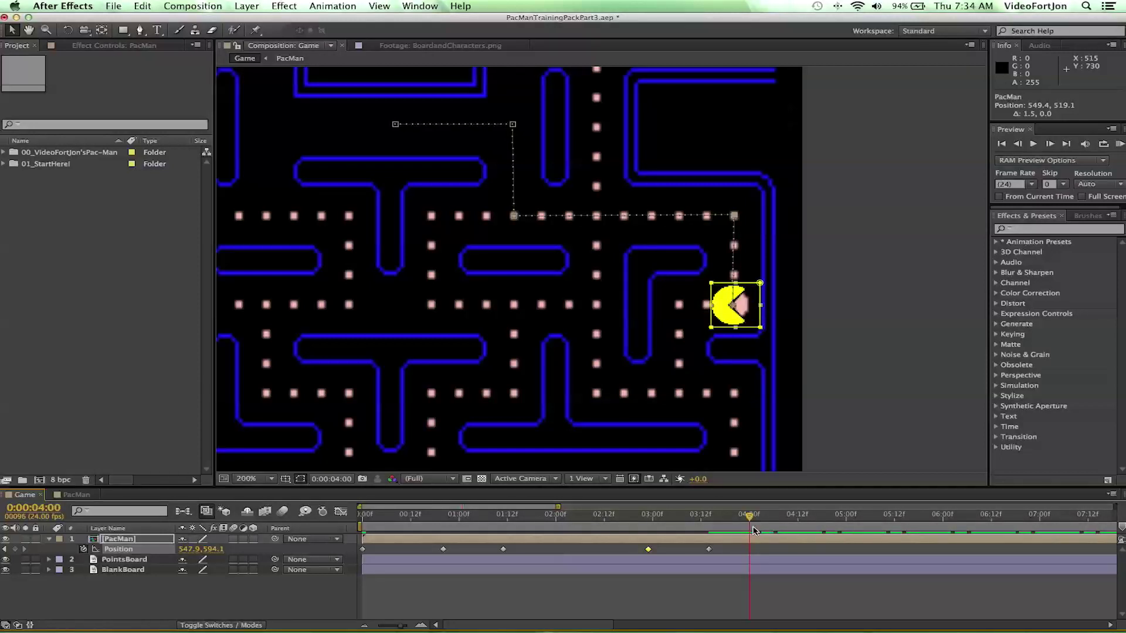
key("shift+Left")
key("shift+Left")
key("shift+Left")
key("shift+Left")
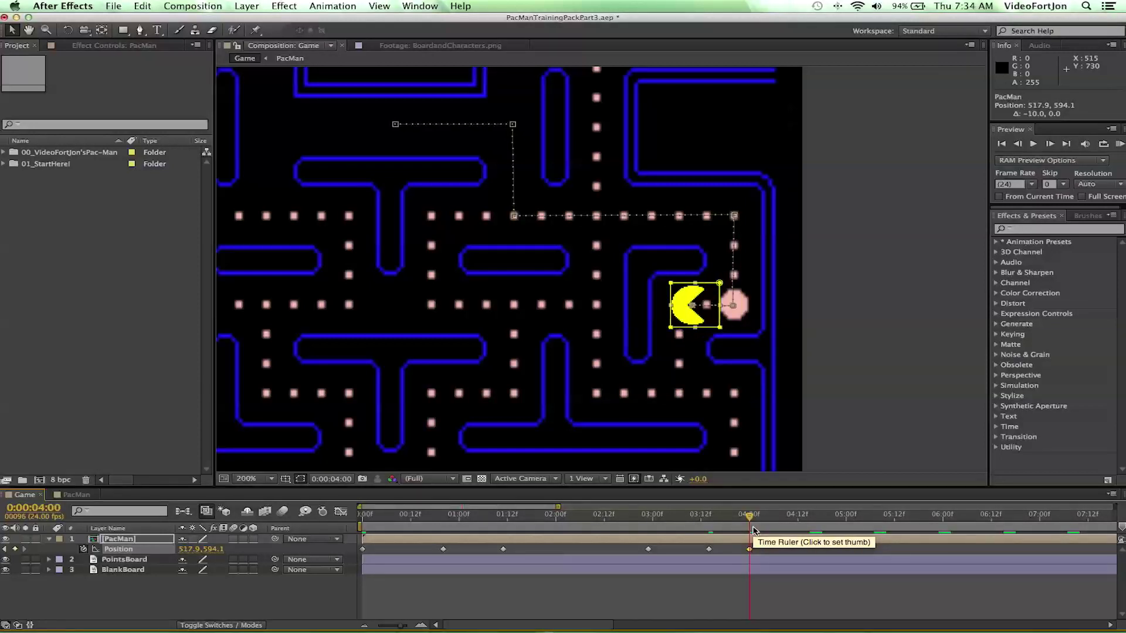
key("Left")
key("Left")
key("Left")
key("Left")
key("Left")
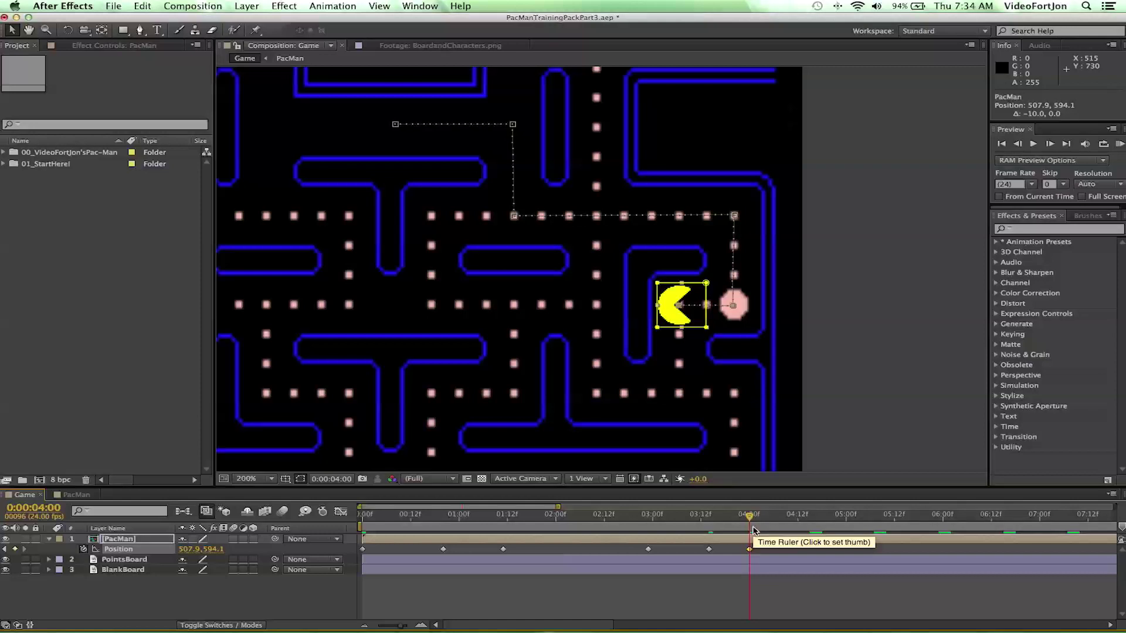
- At 0:00:04:16, keyframe PacMan down on the next pellet row at position 507.9, 669.1
left_click_drag(753, 524, 814, 520)
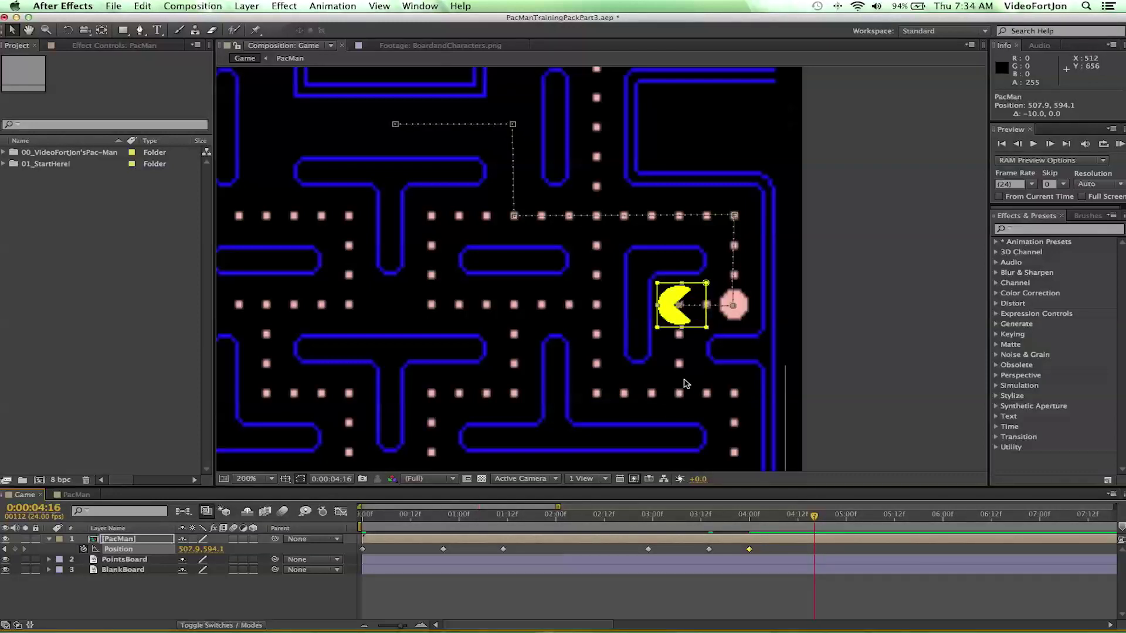
key("shift+Down")
key("shift+Down")
key("shift+Down")
key("shift+Down")
key("shift+Down")
key("shift+Down")
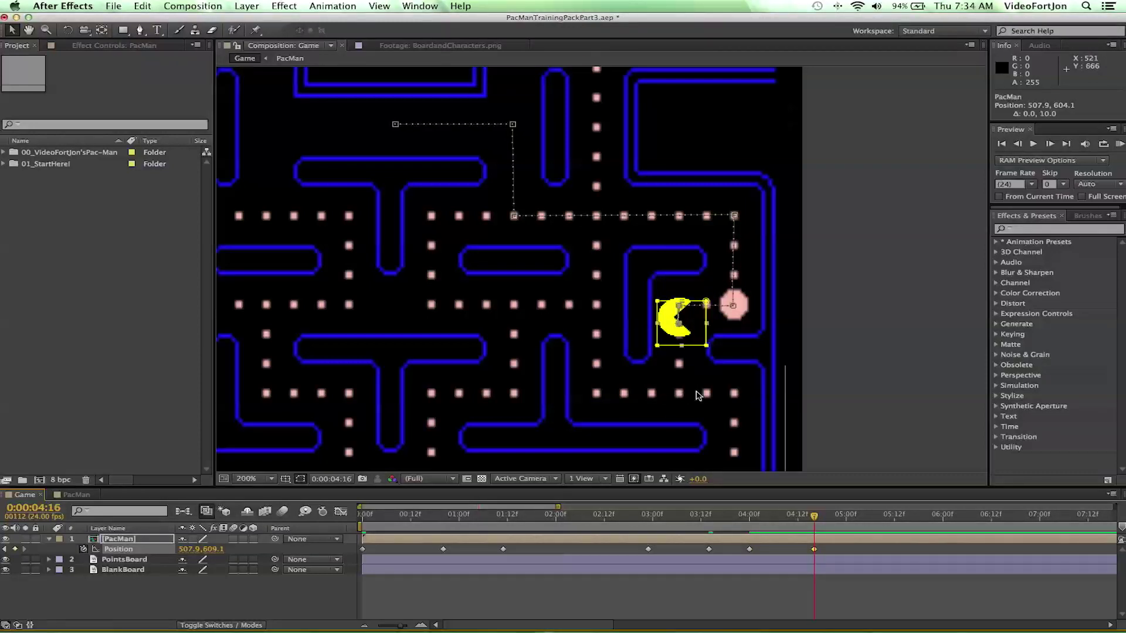
key("shift+Down")
key("shift+Down")
key("shift+Down")
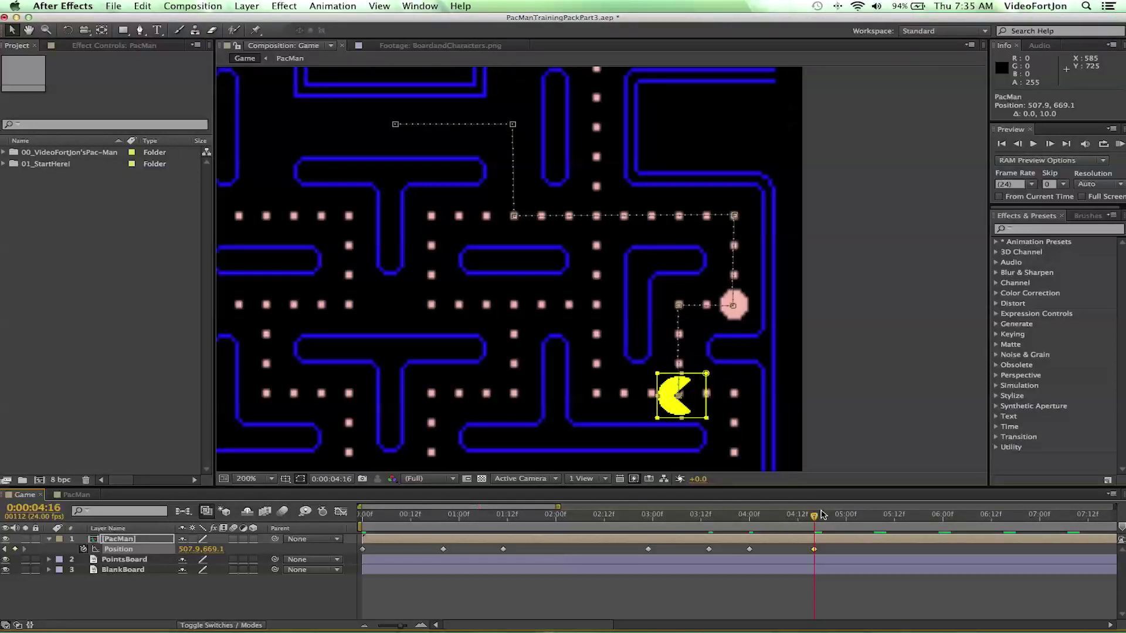
- Examine the rest of the maze around PacMan for the pellet paths that remain to be travelled
left_click_drag(810, 519, 878, 528)
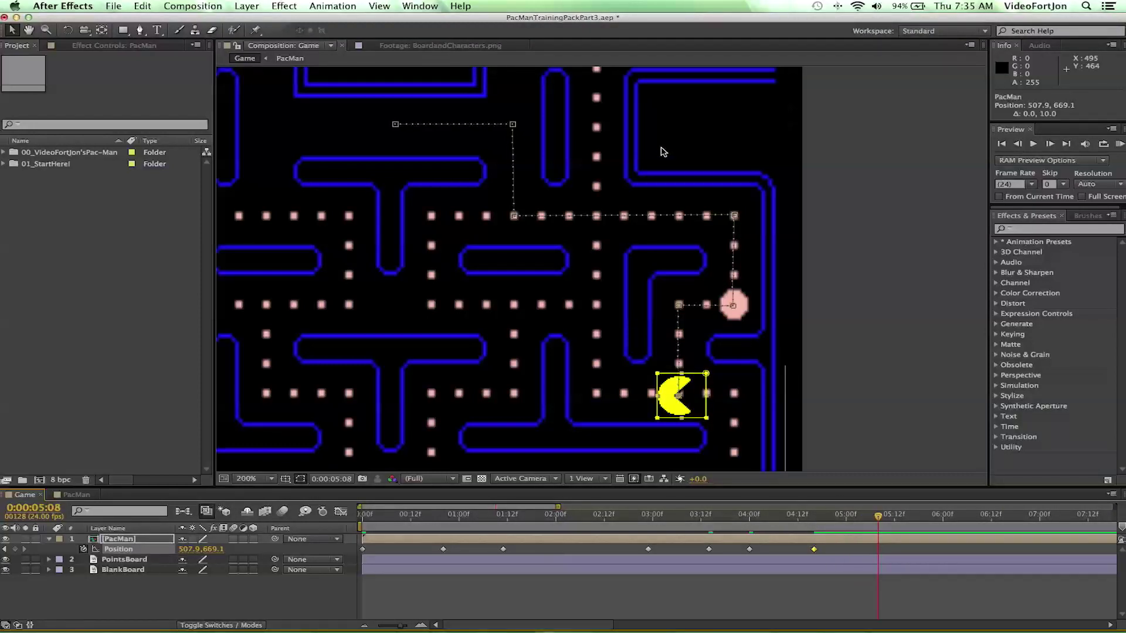
key("comma")
key("comma")
key("period")
key("comma")
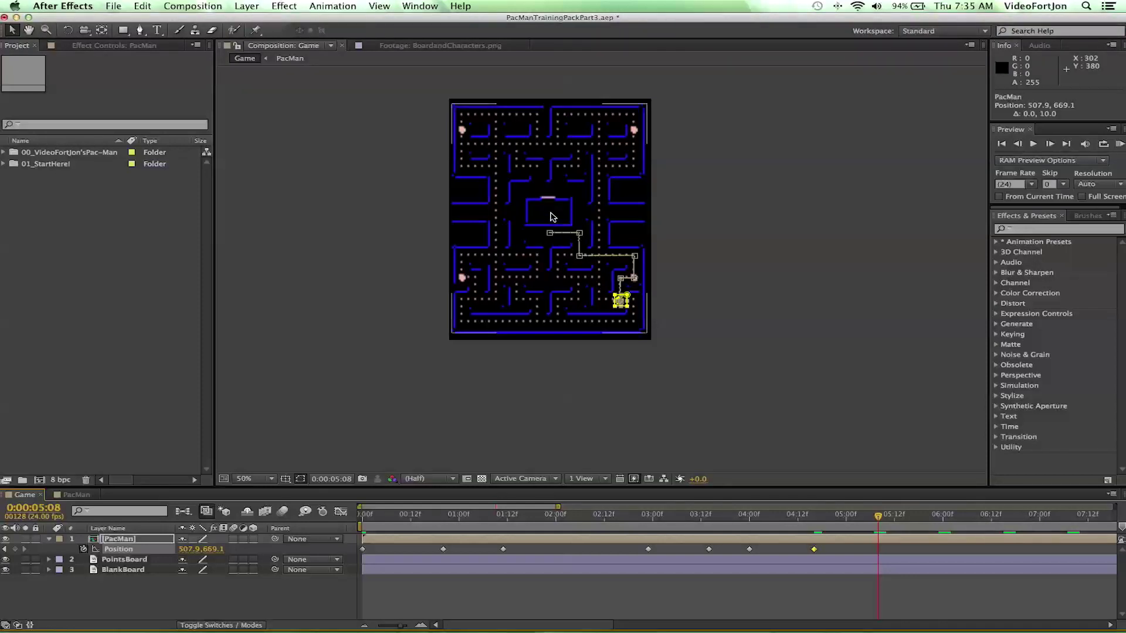
key("period")
key("period")
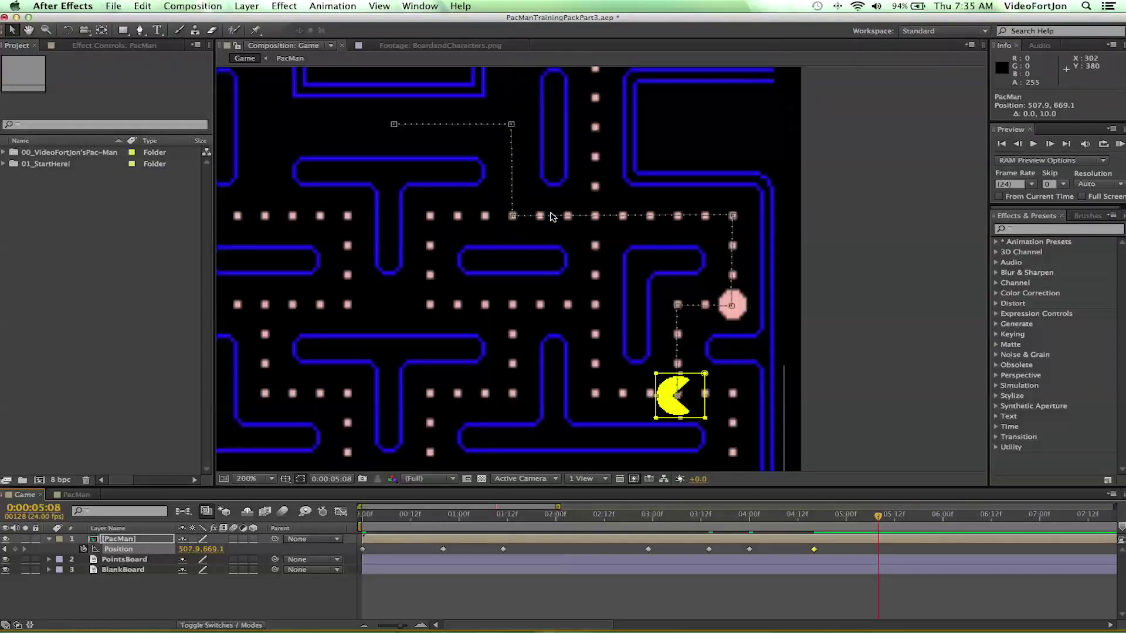
key("comma")
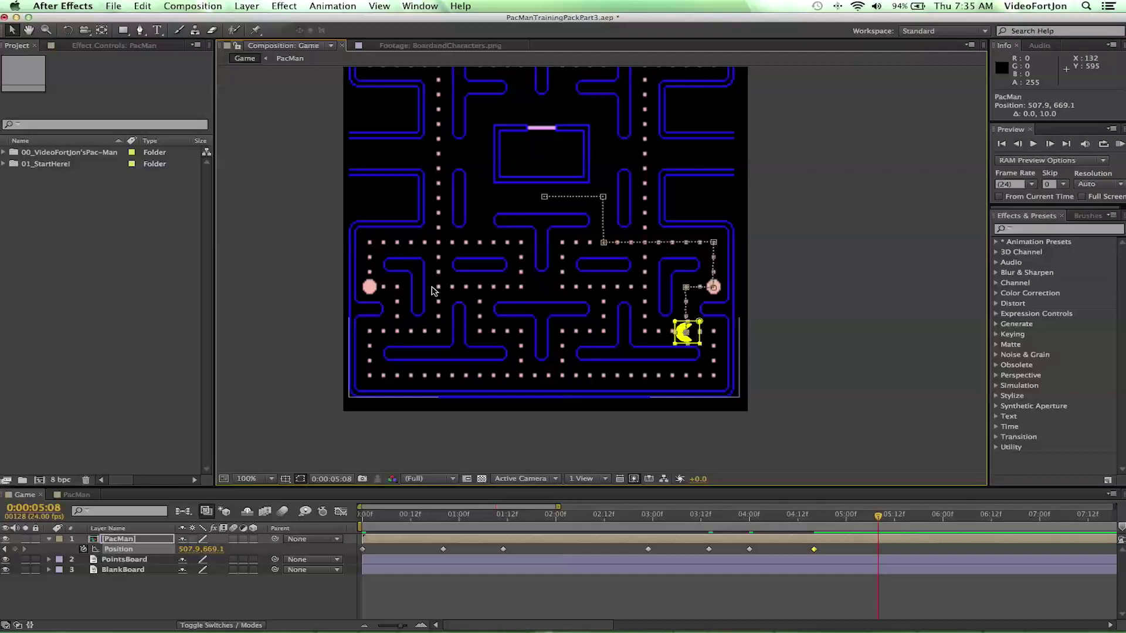
key("h")
left_click_drag(434, 113, 456, 226)
key("v")
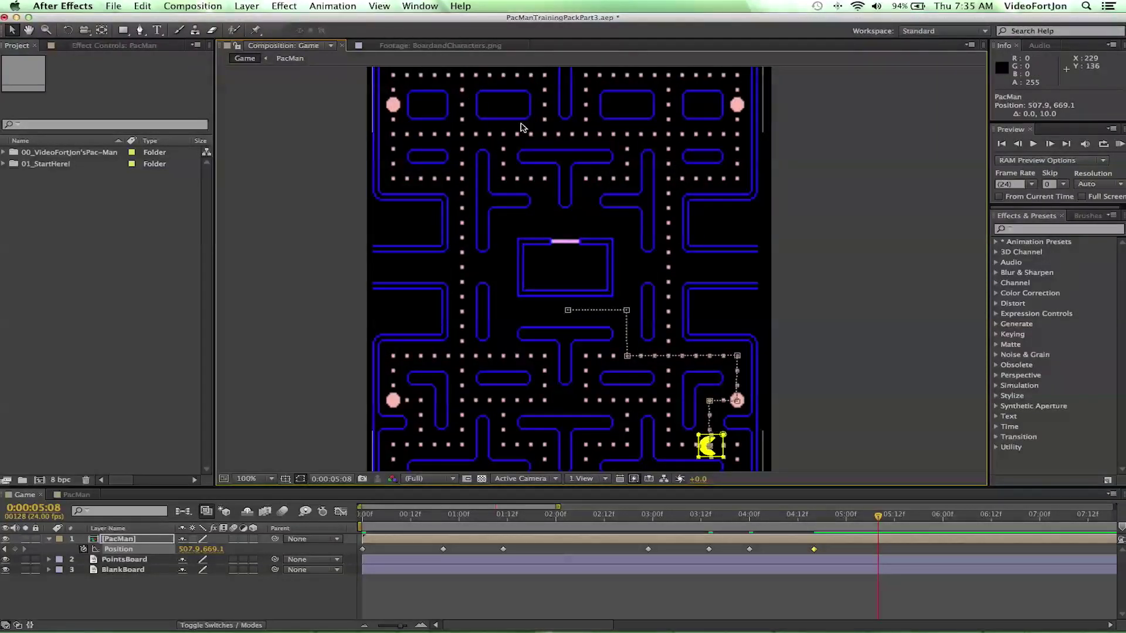
left_click(738, 137)
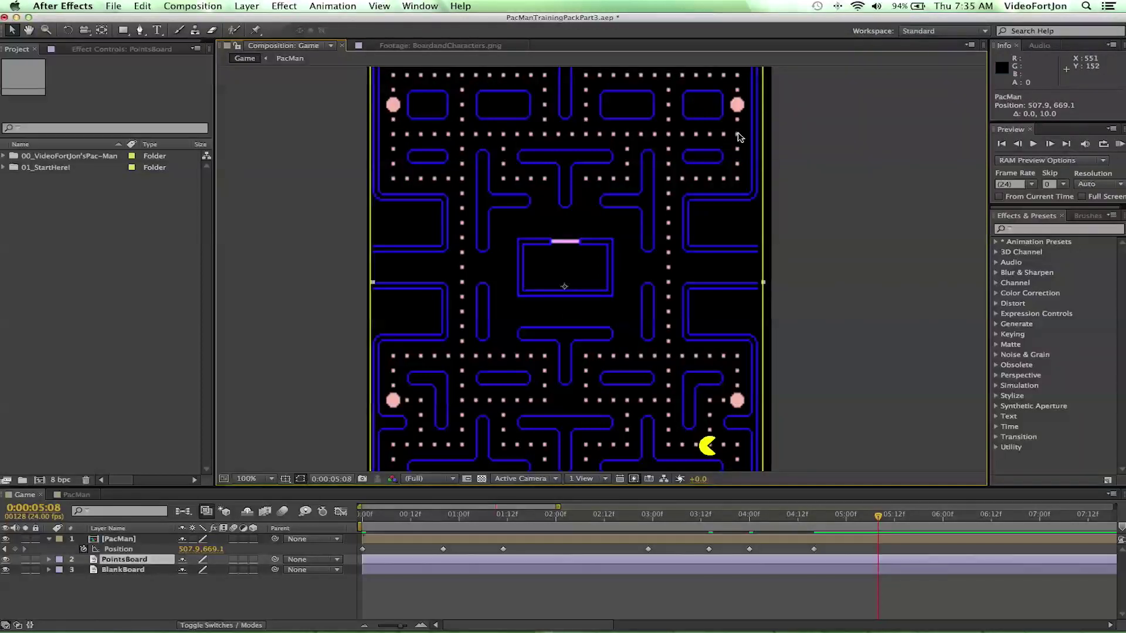
left_click_drag(608, 312, 603, 150)
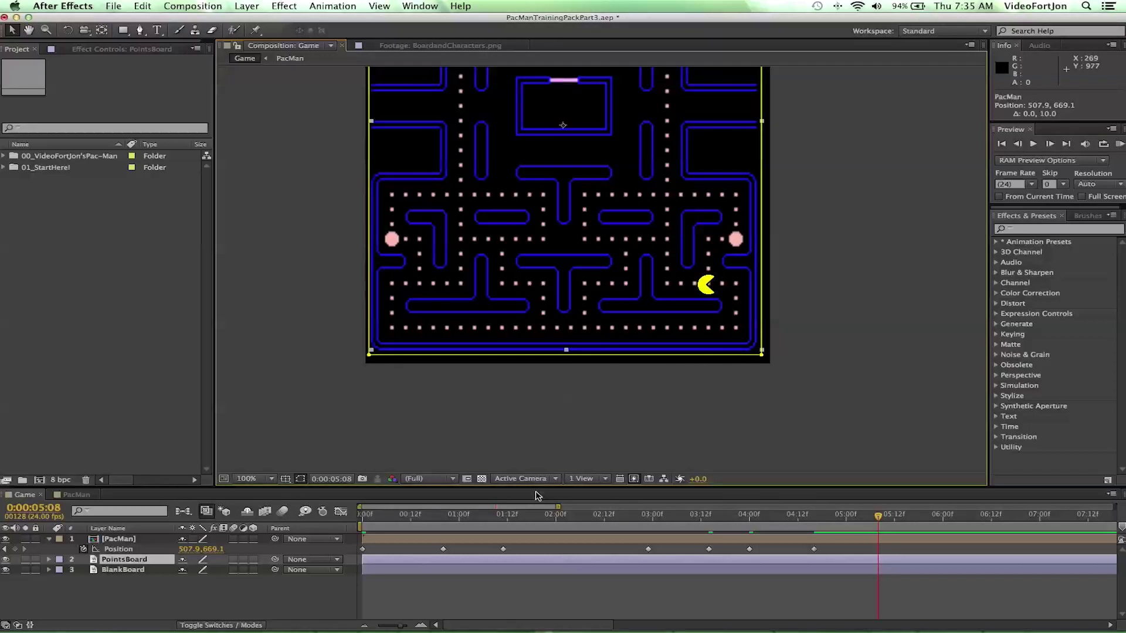
left_click_drag(879, 519, 814, 567)
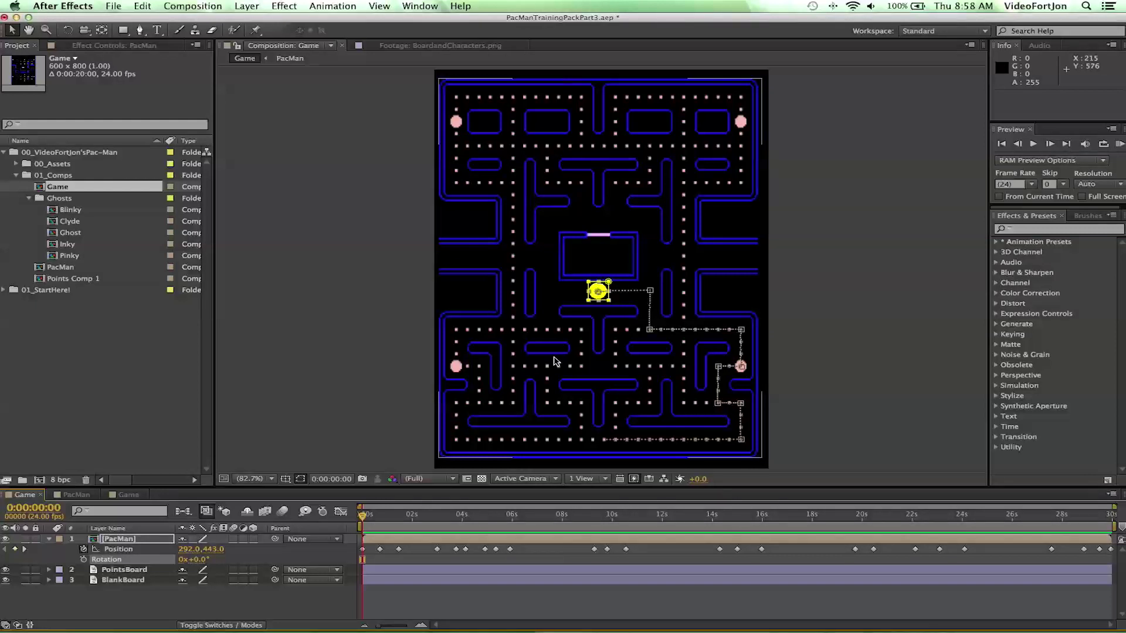
- Show the PacMan layer's Rotation alongside its Position and enable Rotation keyframing at 0:00:00:00
left_click_drag(360, 517, 298, 431)
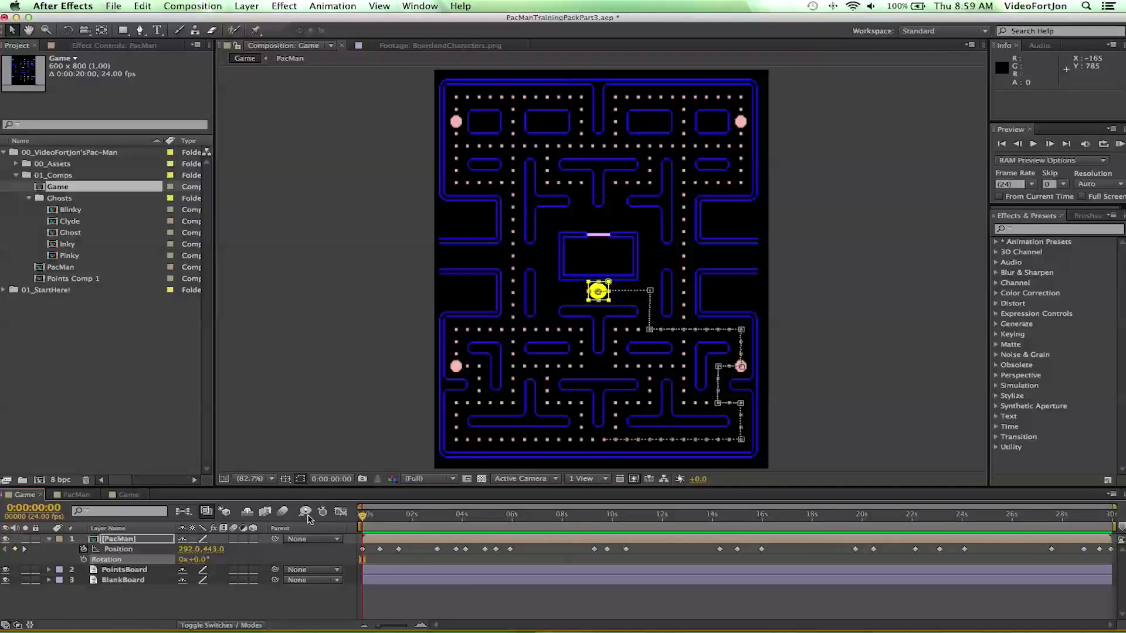
left_click(107, 540)
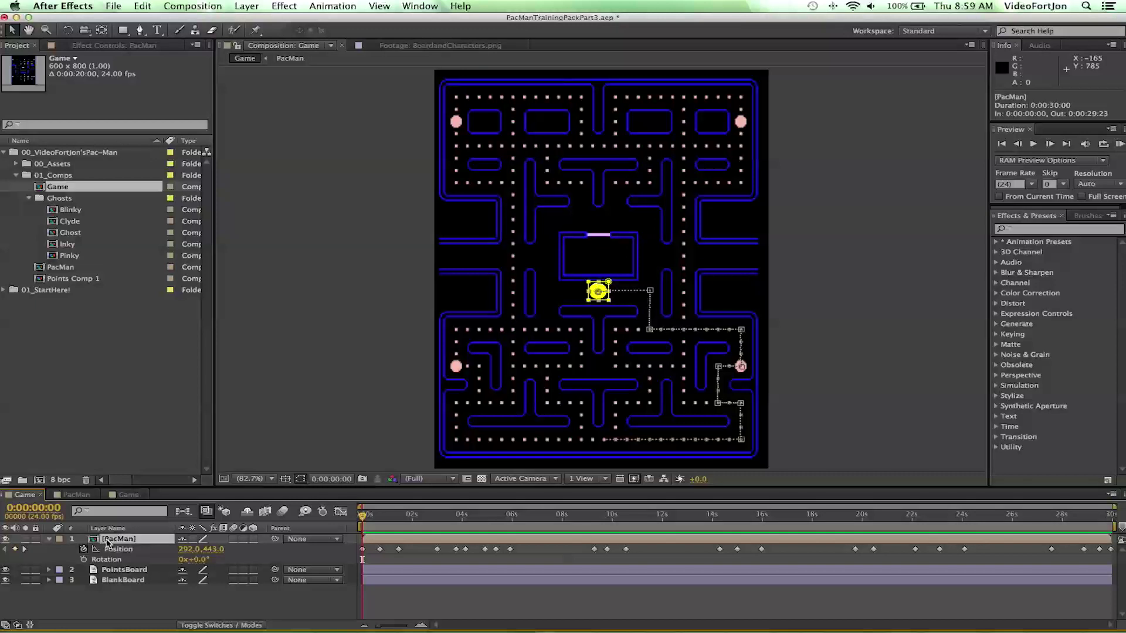
key("p")
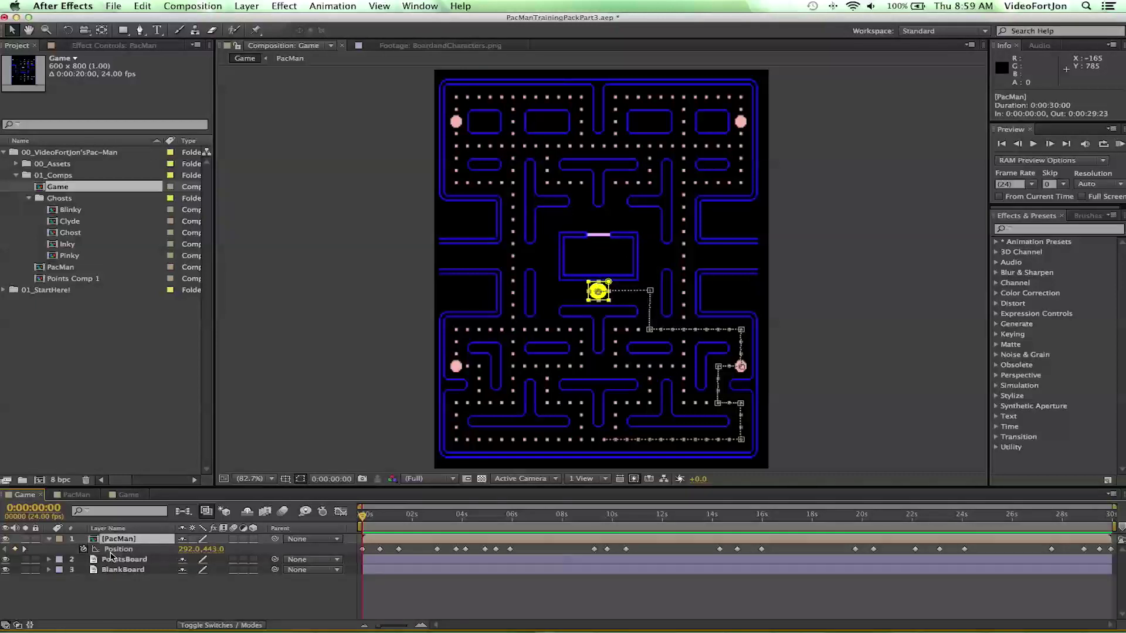
key("shift+r")
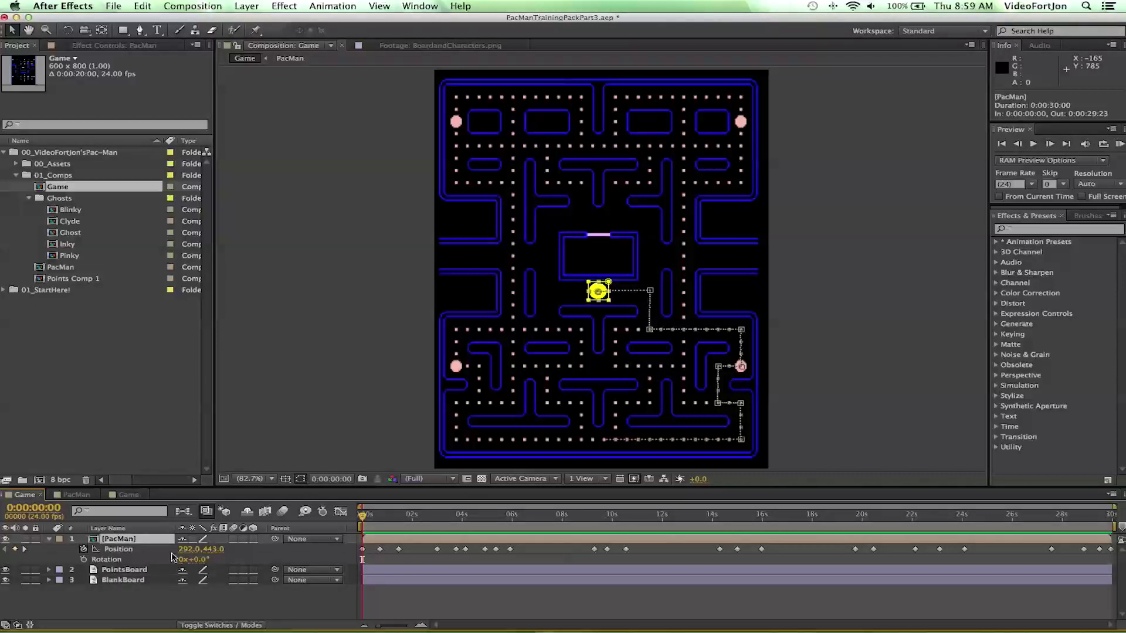
left_click(98, 561)
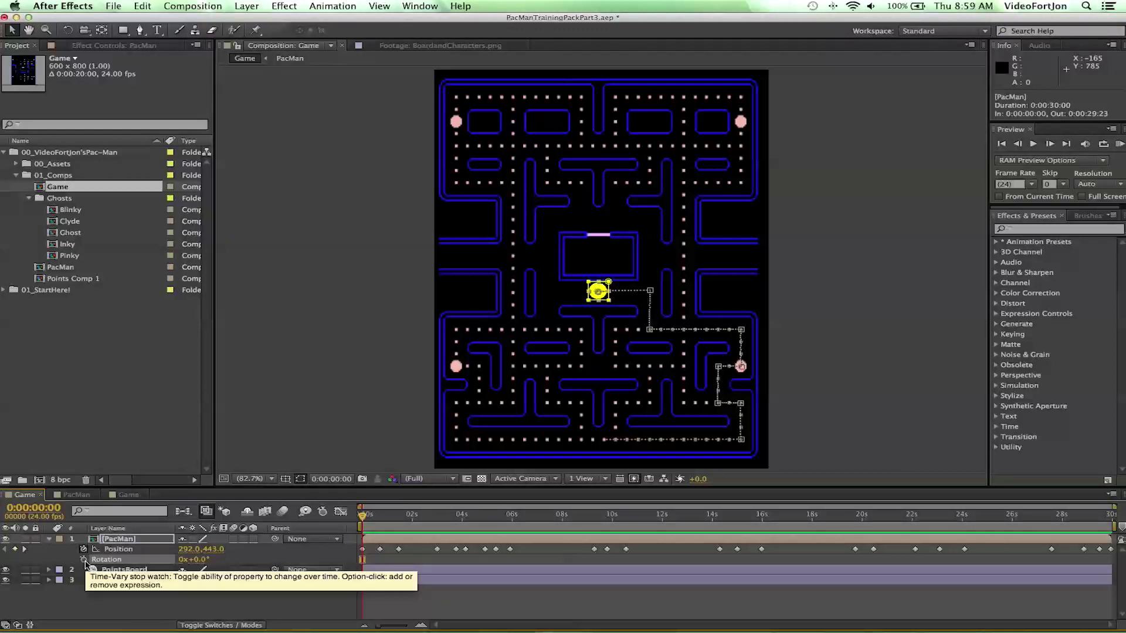
left_click(84, 560)
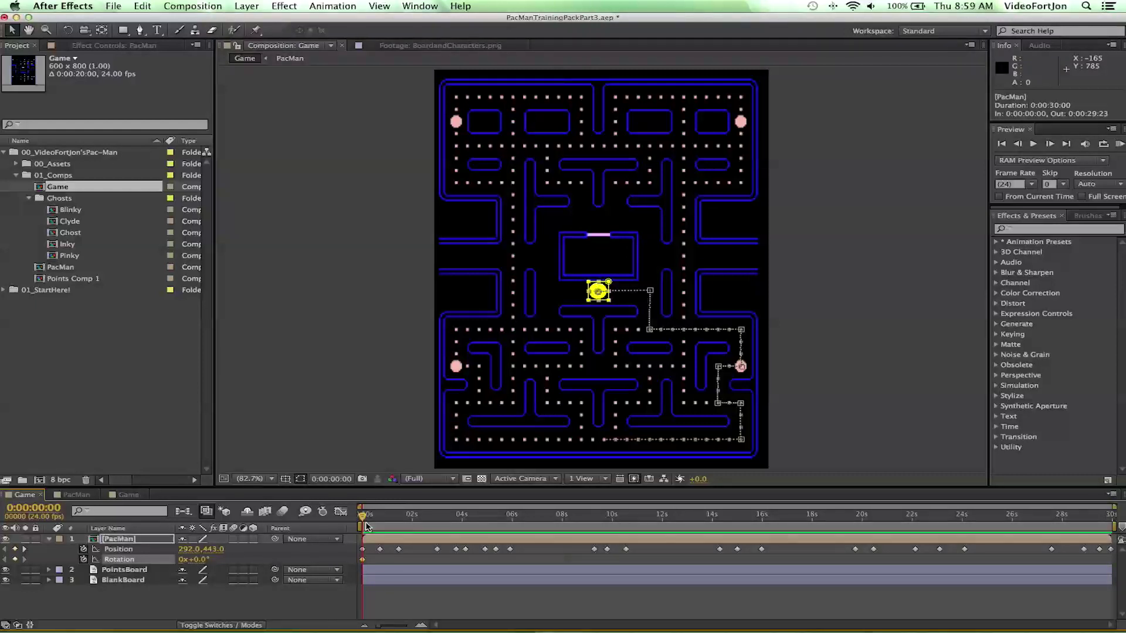
- At the path's first corner, keyframe PacMan's rotation at 0° on 0:00:00:16 and 90° on 0:00:00:17
left_click_drag(364, 518, 382, 522)
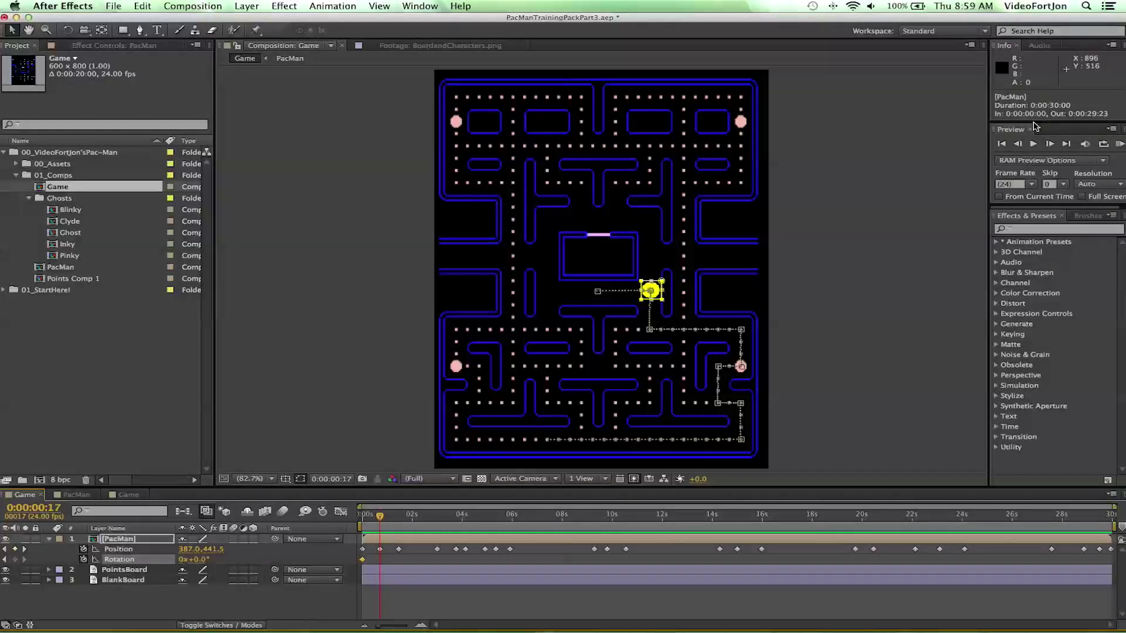
left_click(1018, 144)
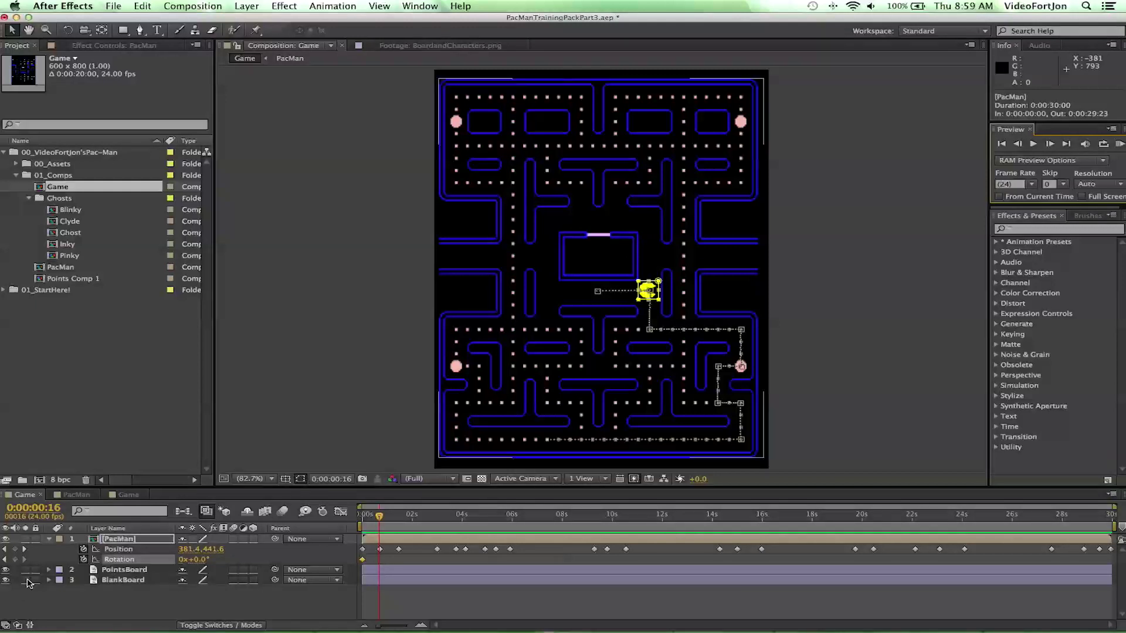
left_click(15, 560)
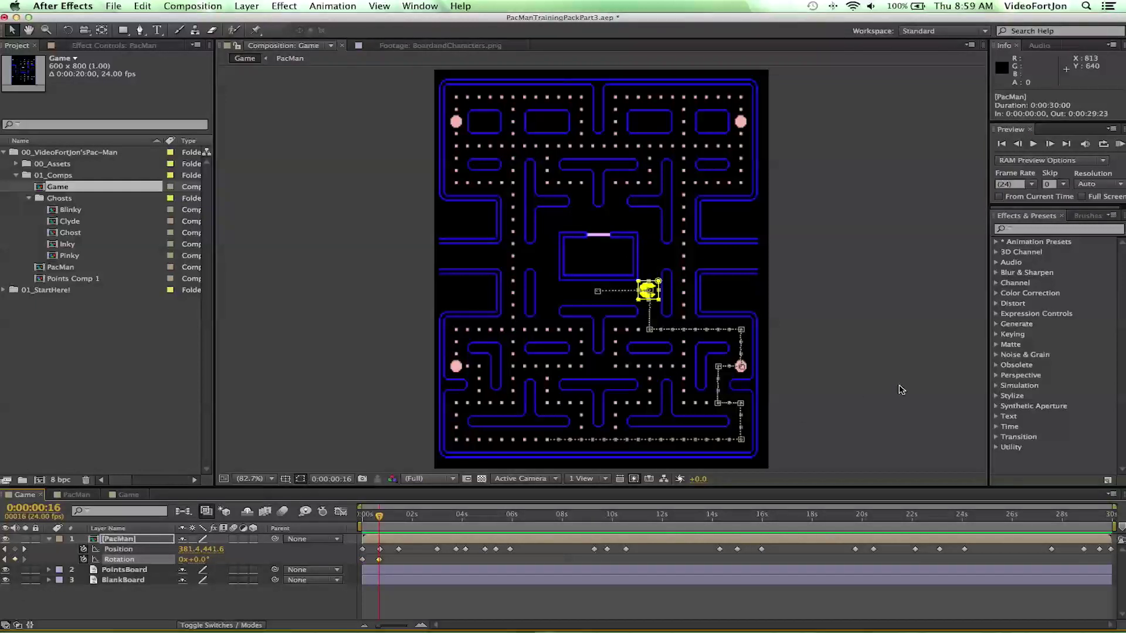
left_click(1049, 144)
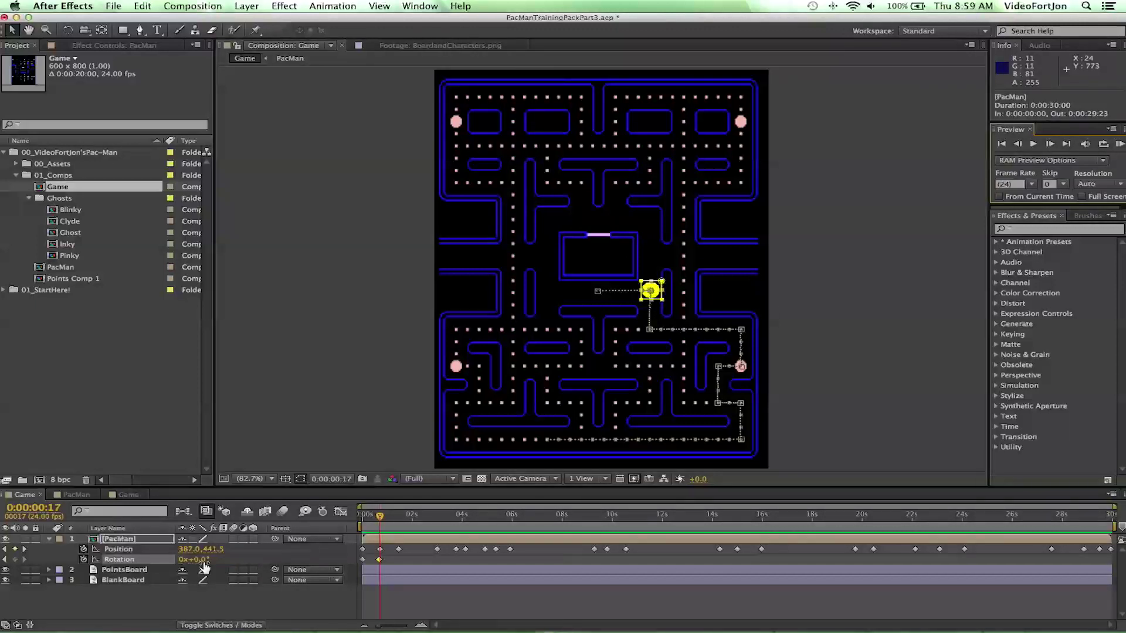
left_click_drag(199, 566, 262, 567)
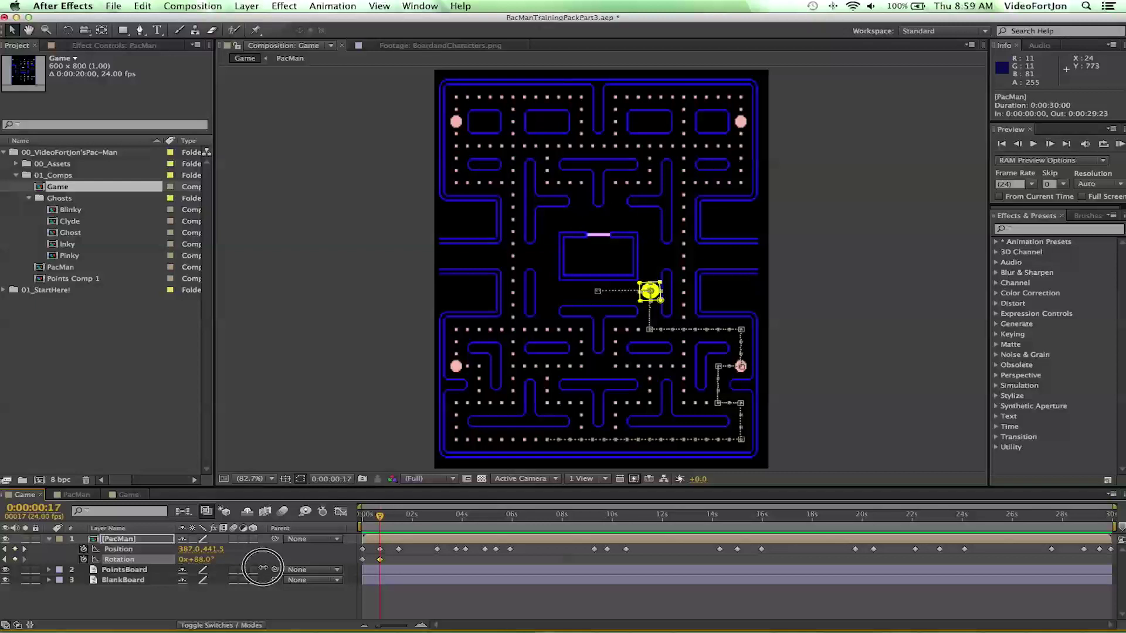
left_click(202, 561)
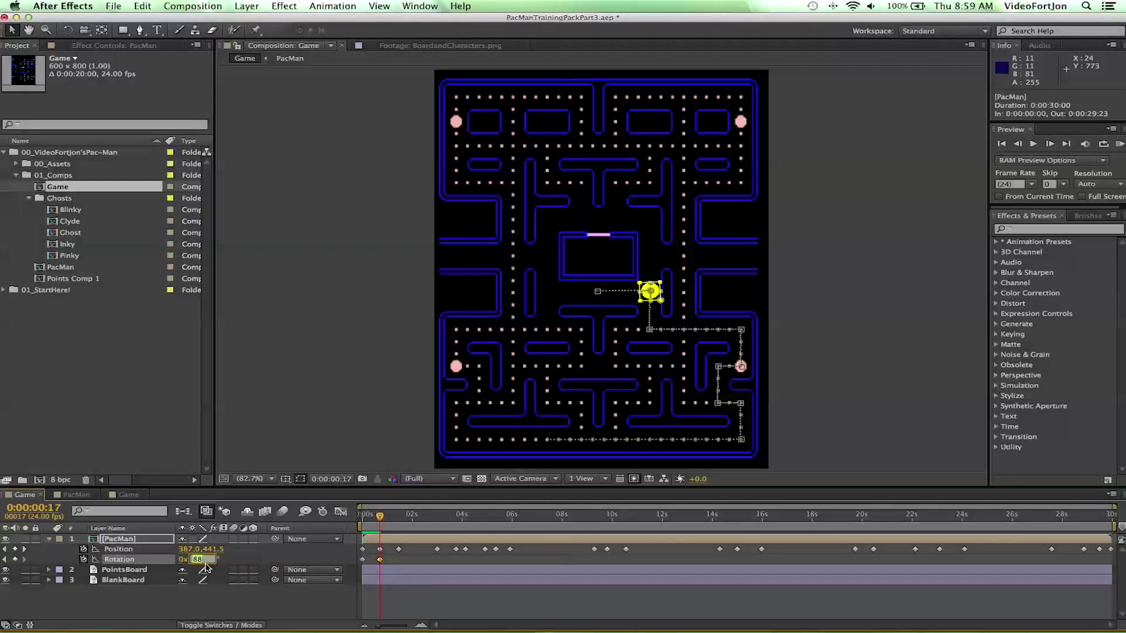
type("90")
key("Return")
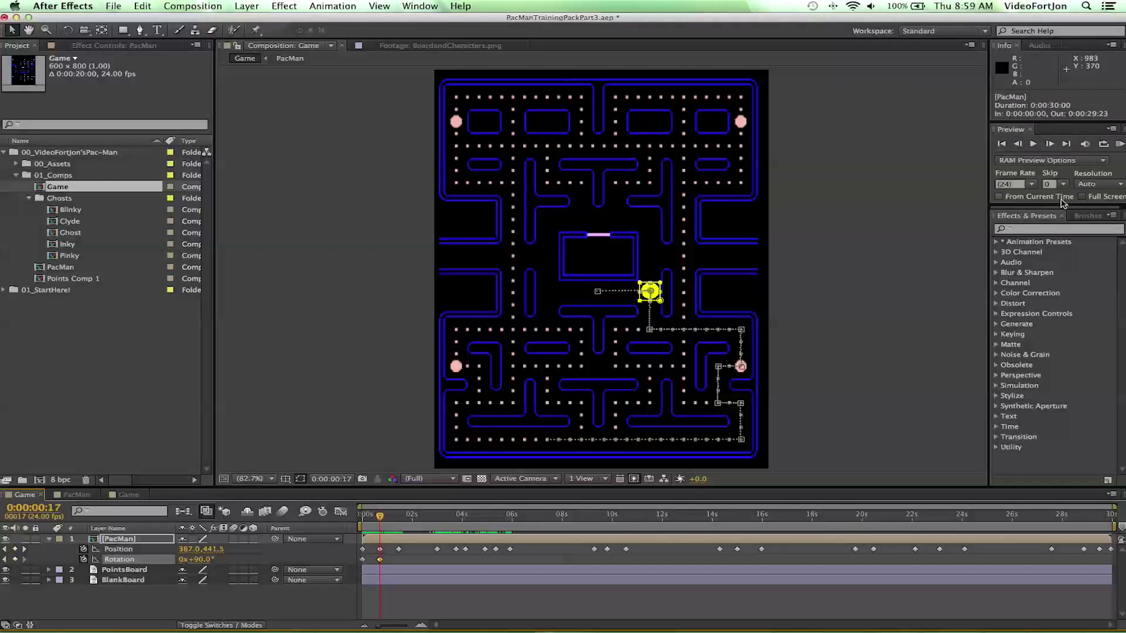
- Step between 0:00:00:16 and 0:00:00:17 to check how PacMan turns at the first corner
left_click(1020, 144)
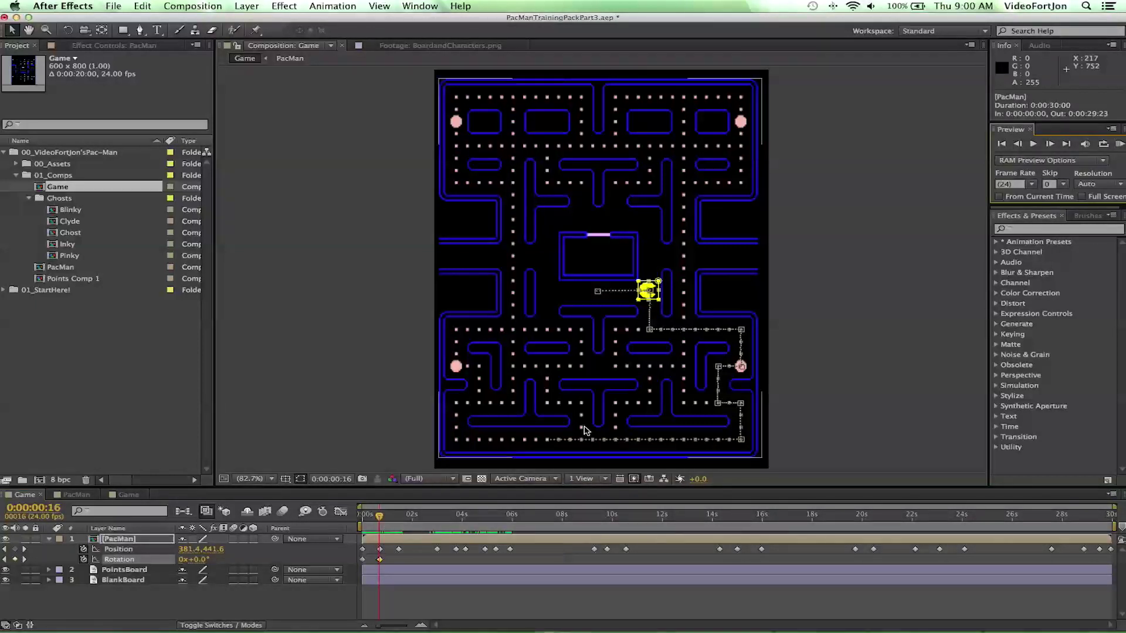
left_click(1049, 144)
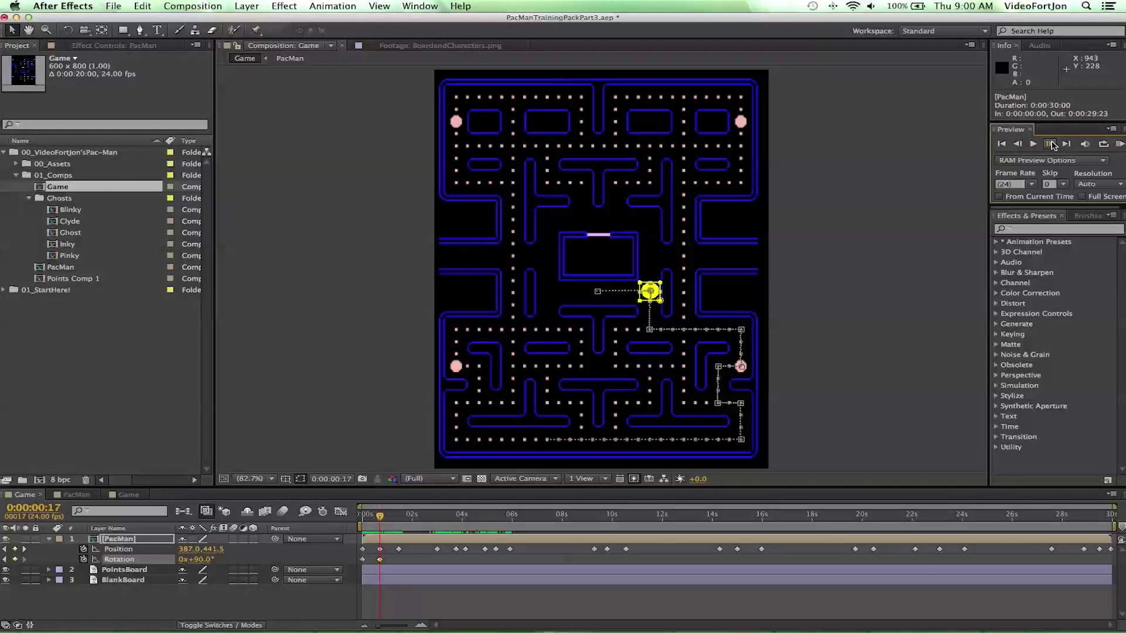
left_click(1017, 145)
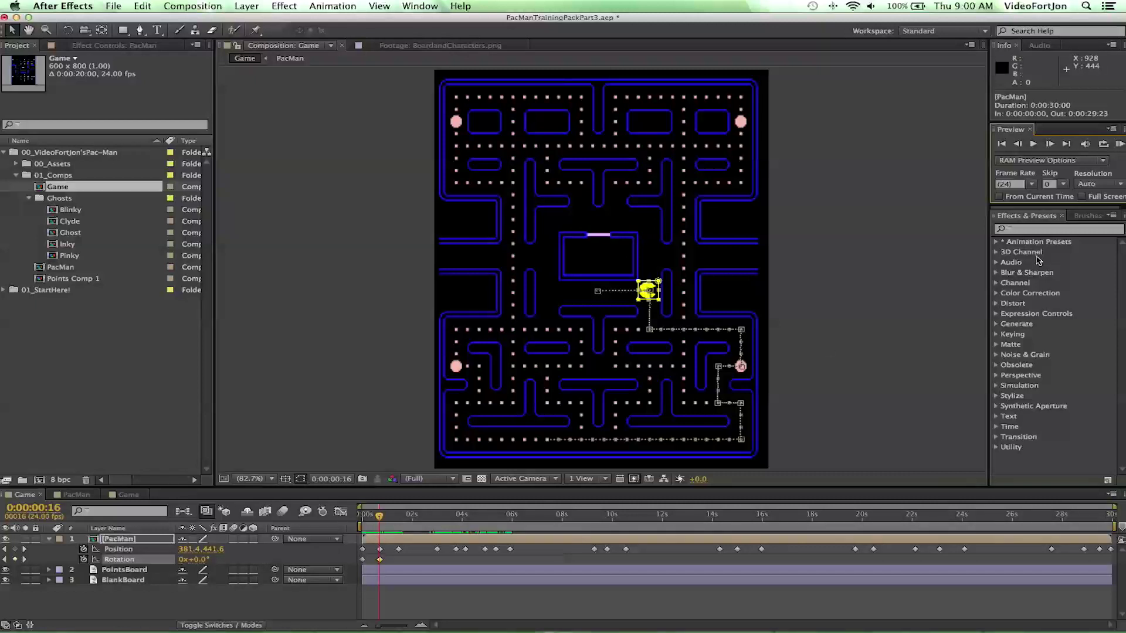
left_click(1051, 145)
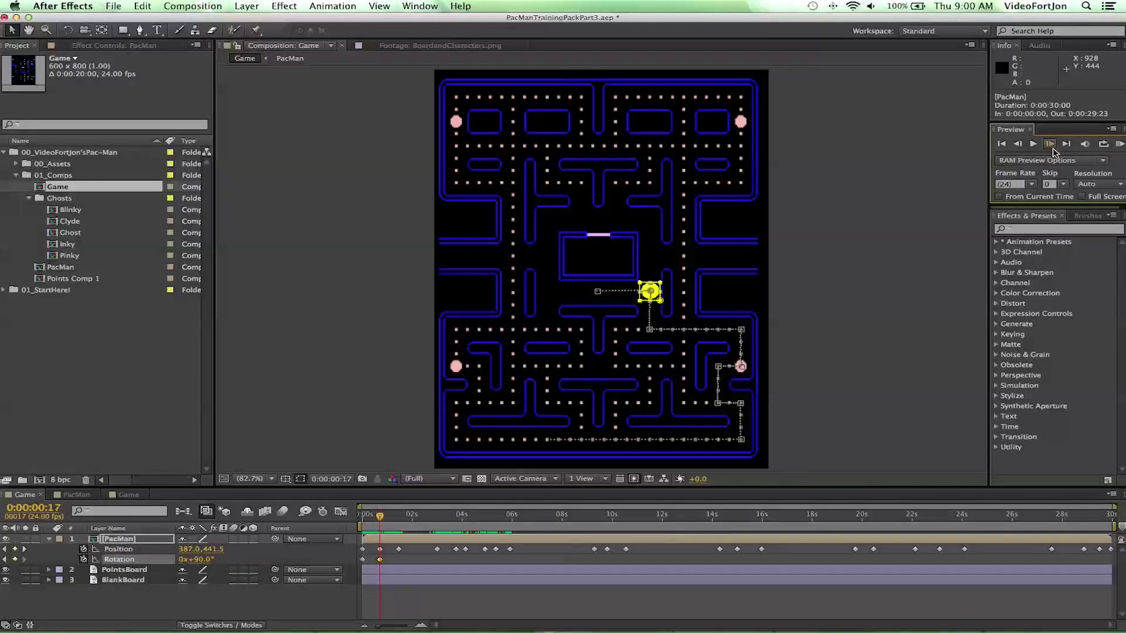
left_click(1019, 144)
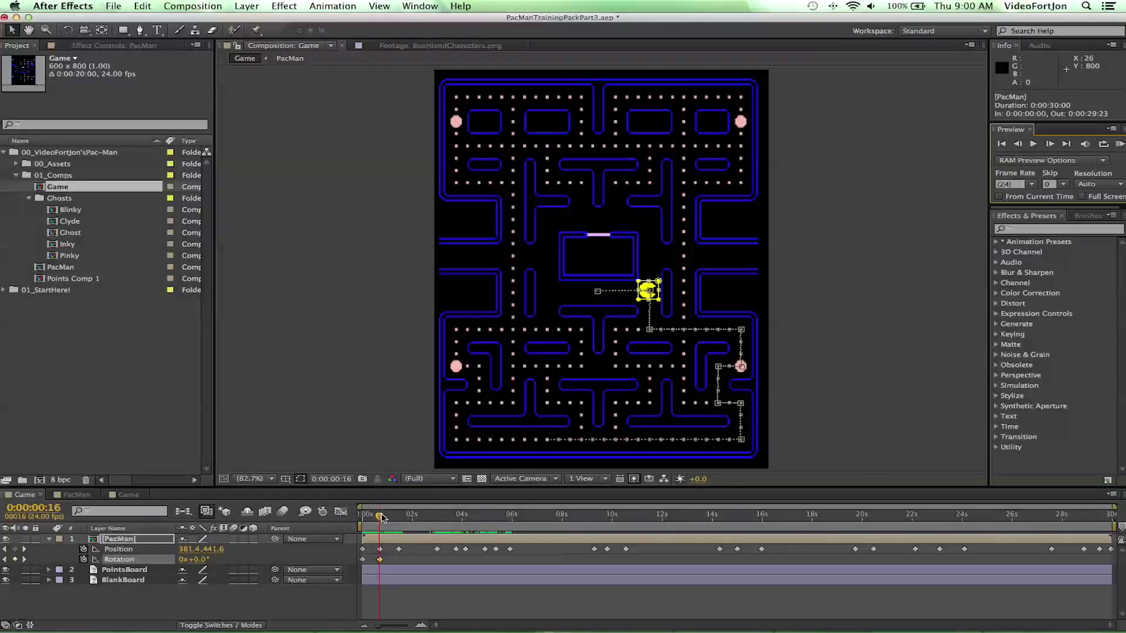
left_click(1019, 144)
left_click(379, 560)
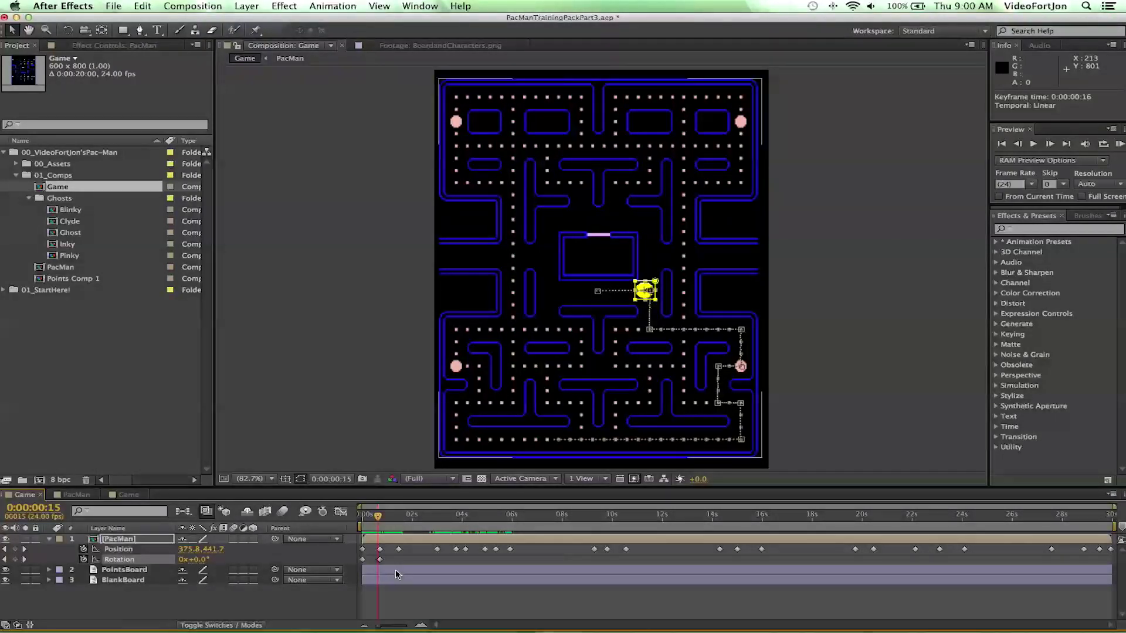
key("ctrl+z")
- At 0:00:00:16, try a PacMan rotation of about -35.3° and set it back to 0°
mouse_move(378, 516)
left_mouse_down()
mouse_move(355, 516)
mouse_move(389, 520)
mouse_move(380, 521)
left_mouse_up()
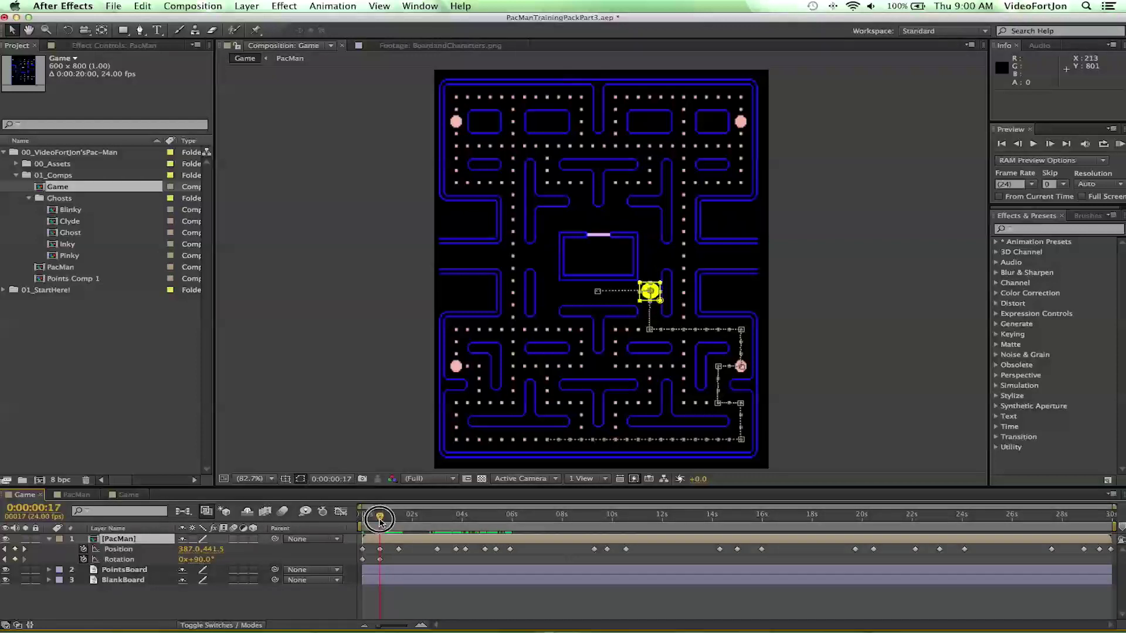
left_click(1020, 144)
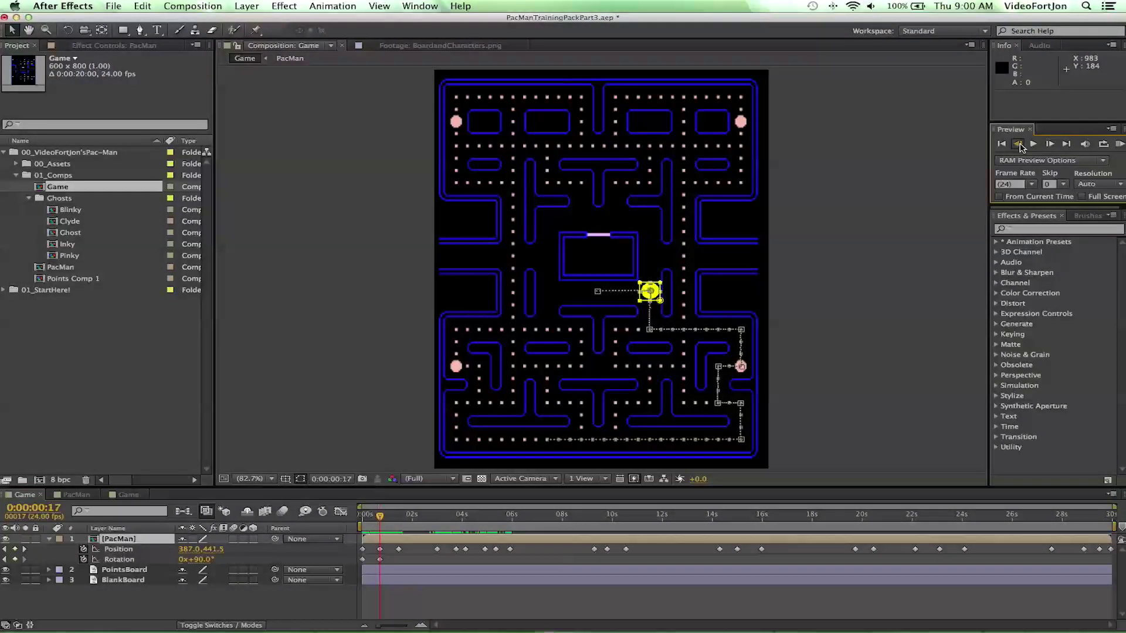
left_click_drag(204, 565, 111, 552)
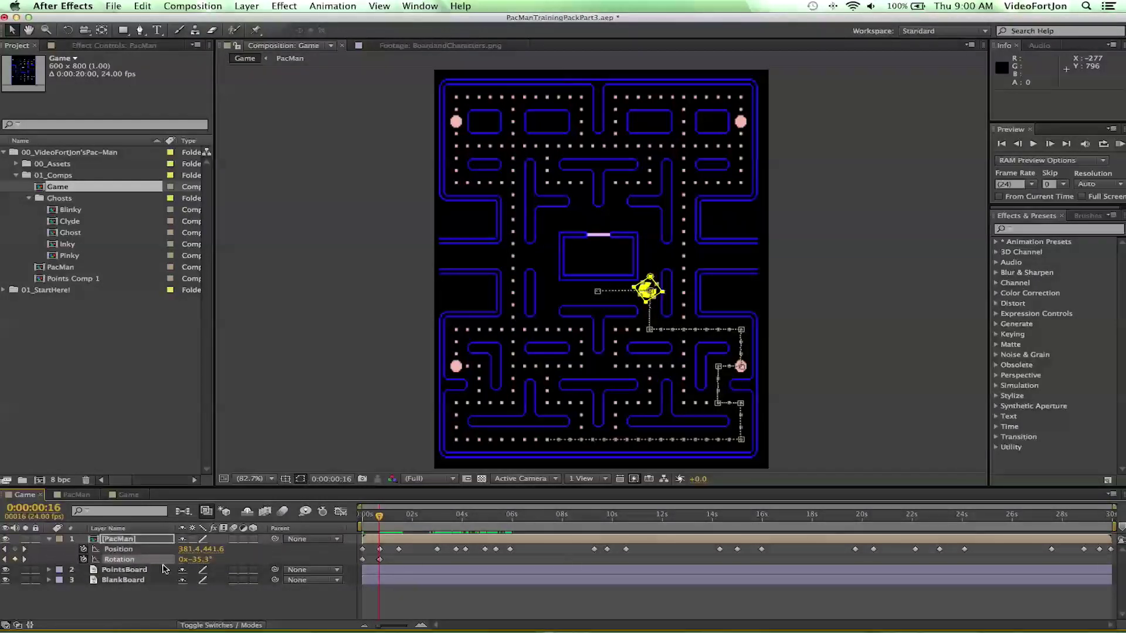
left_click(204, 560)
type("0")
key("Return")
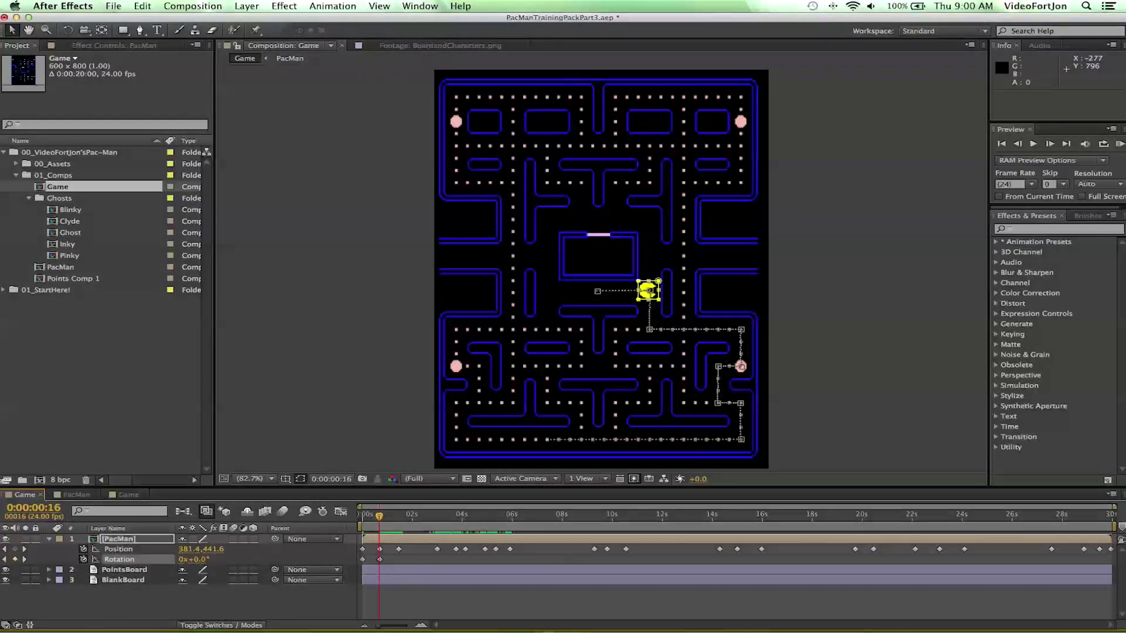
- At the path's second corner, keyframe PacMan's rotation at 90° on 0:00:01:10 and 0° on 0:00:01:11
left_click_drag(377, 523, 399, 523)
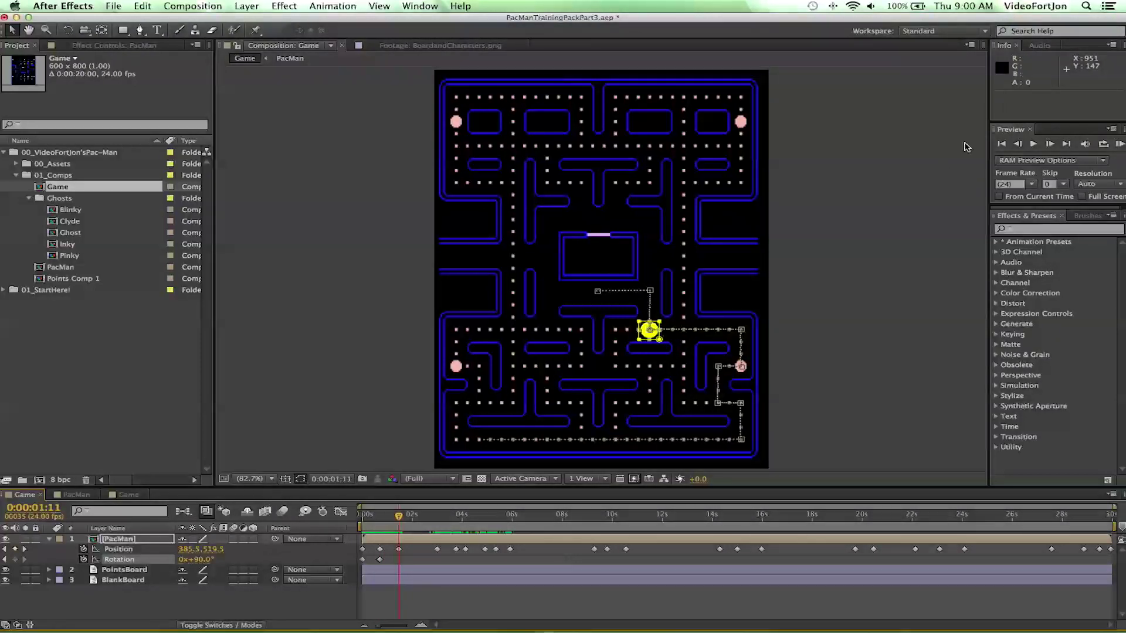
left_click(1016, 145)
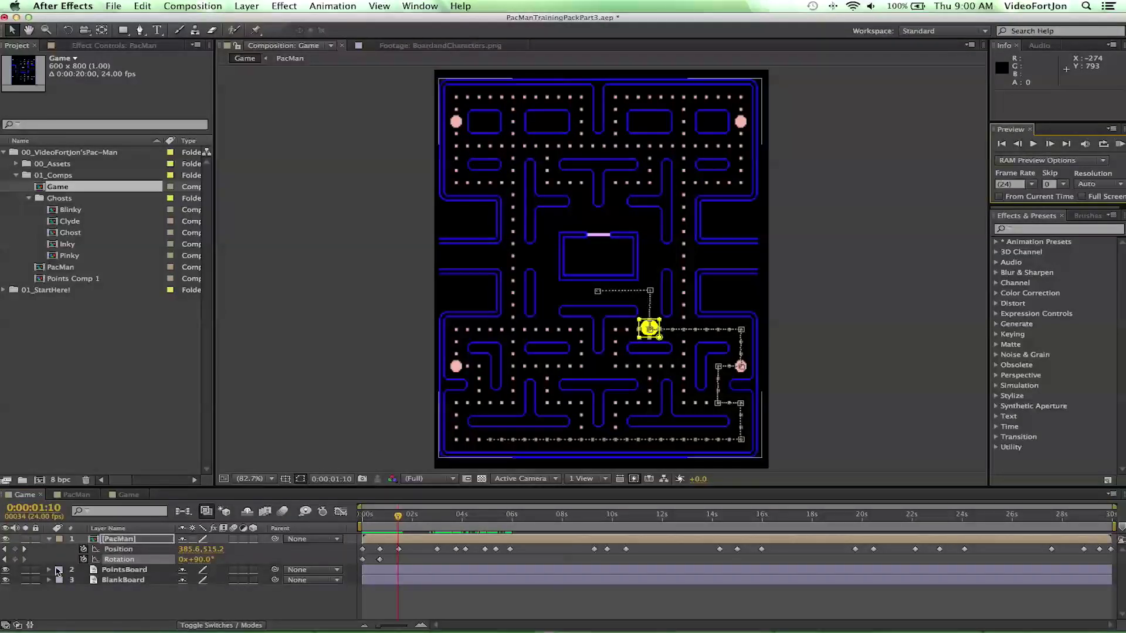
left_click(15, 559)
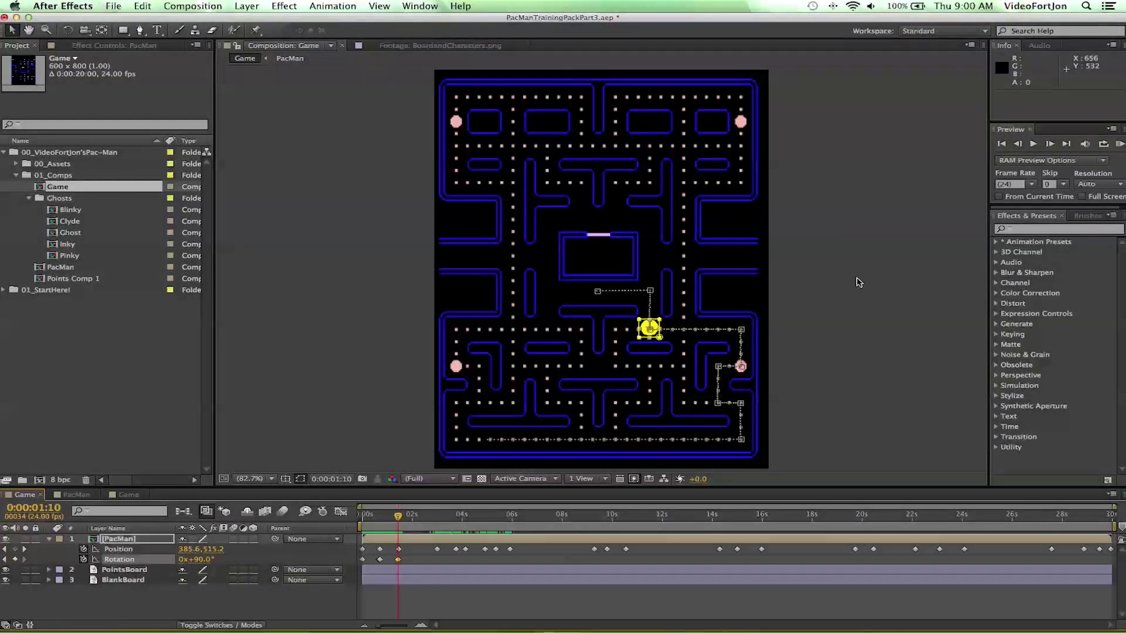
left_click(1051, 145)
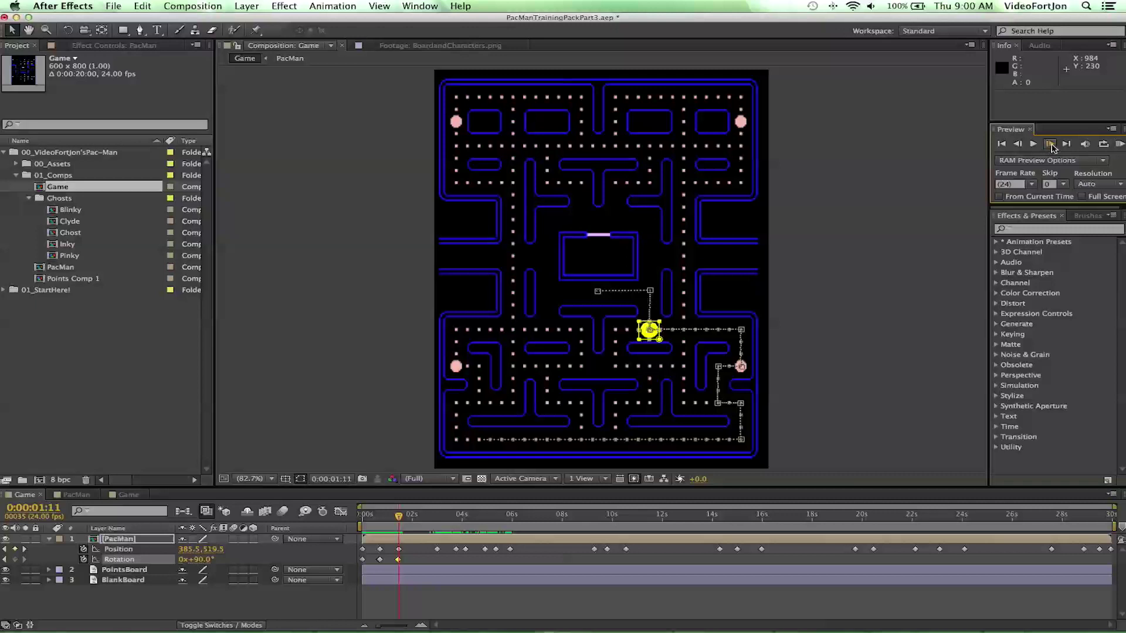
left_click(202, 560)
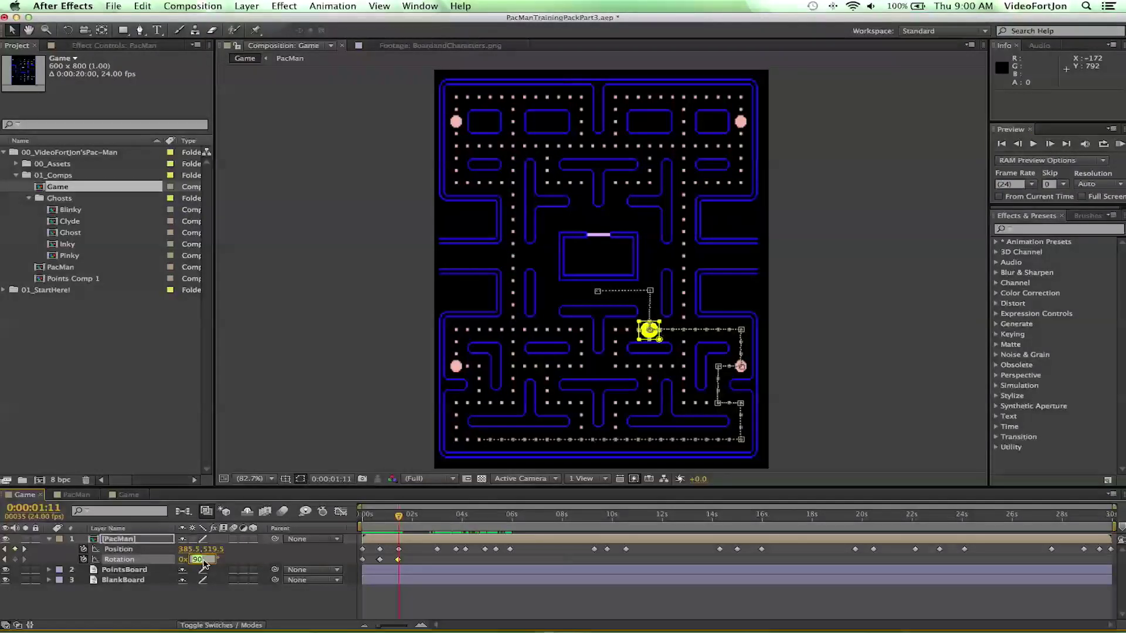
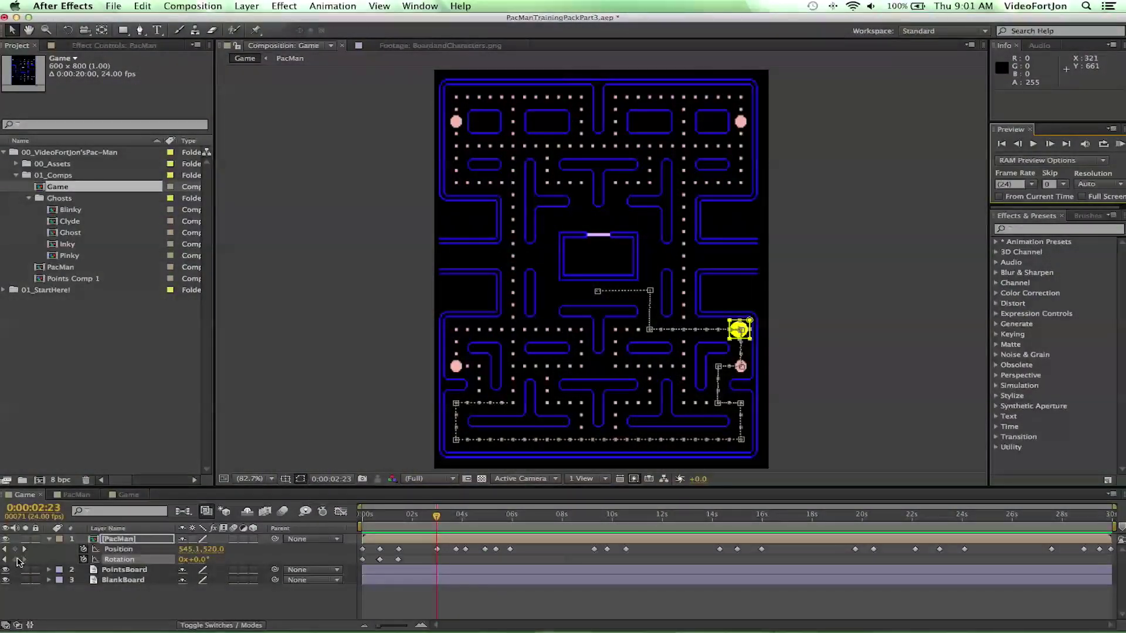
- At the path's third corner, keyframe PacMan's rotation at 0° on 0:00:02:23 and 90° on 0:00:03:00
left_click(16, 560)
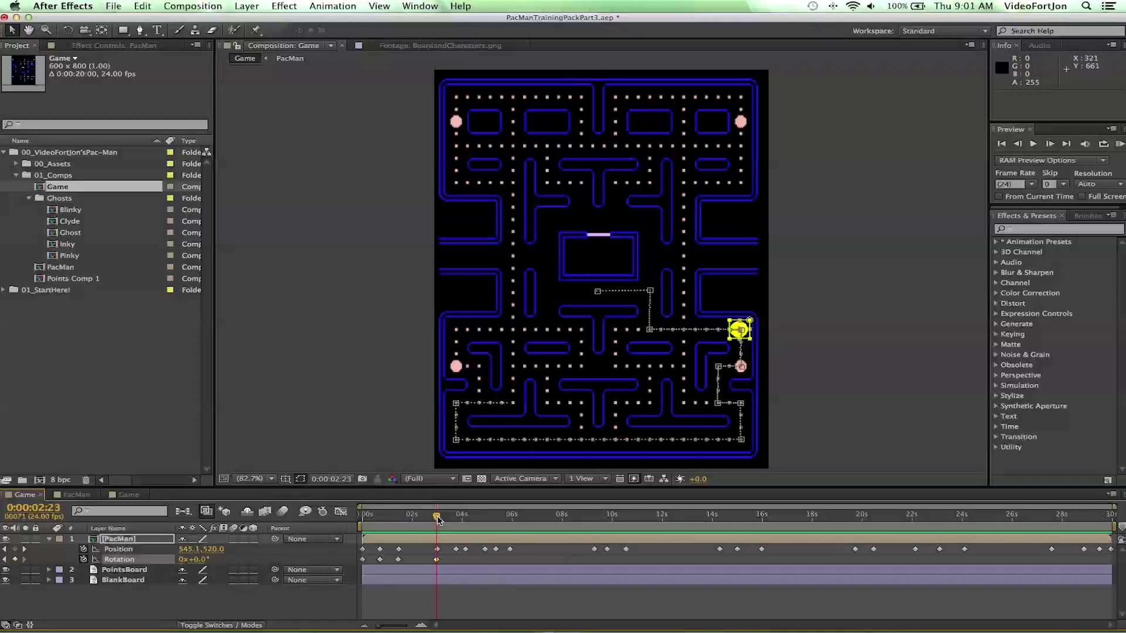
key("Page_Down")
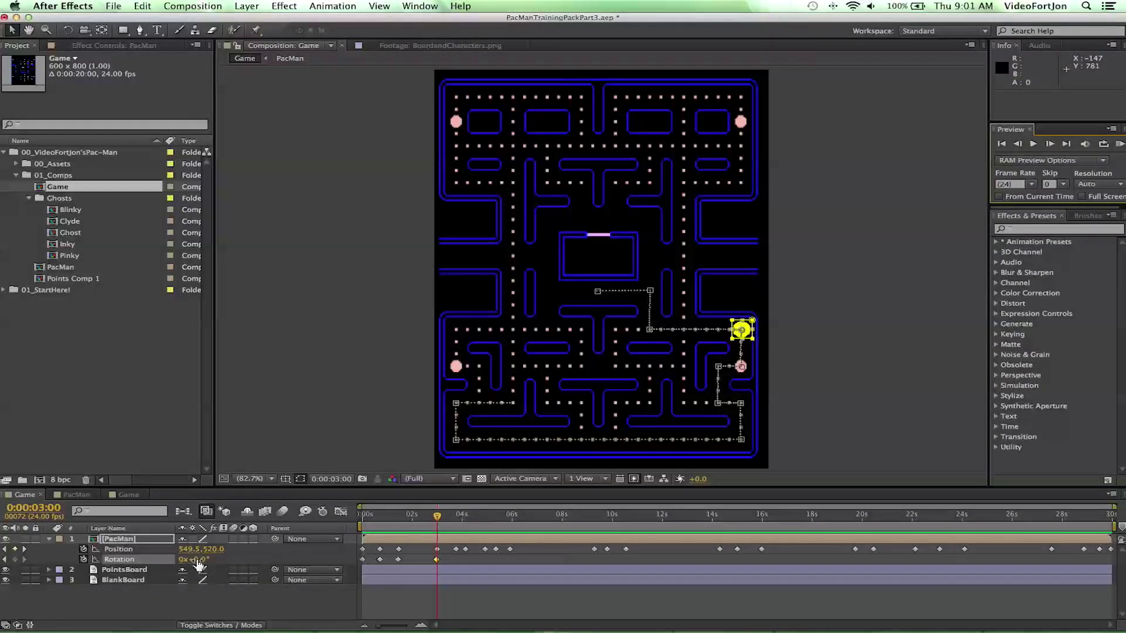
left_click_drag(199, 560, 256, 567)
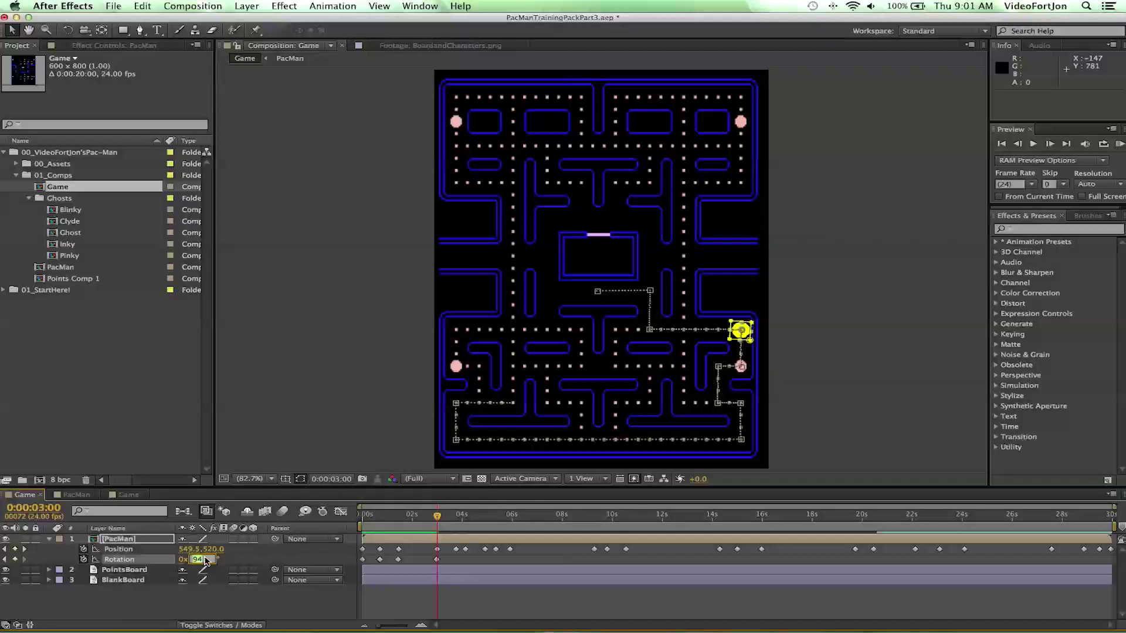
key("Return")
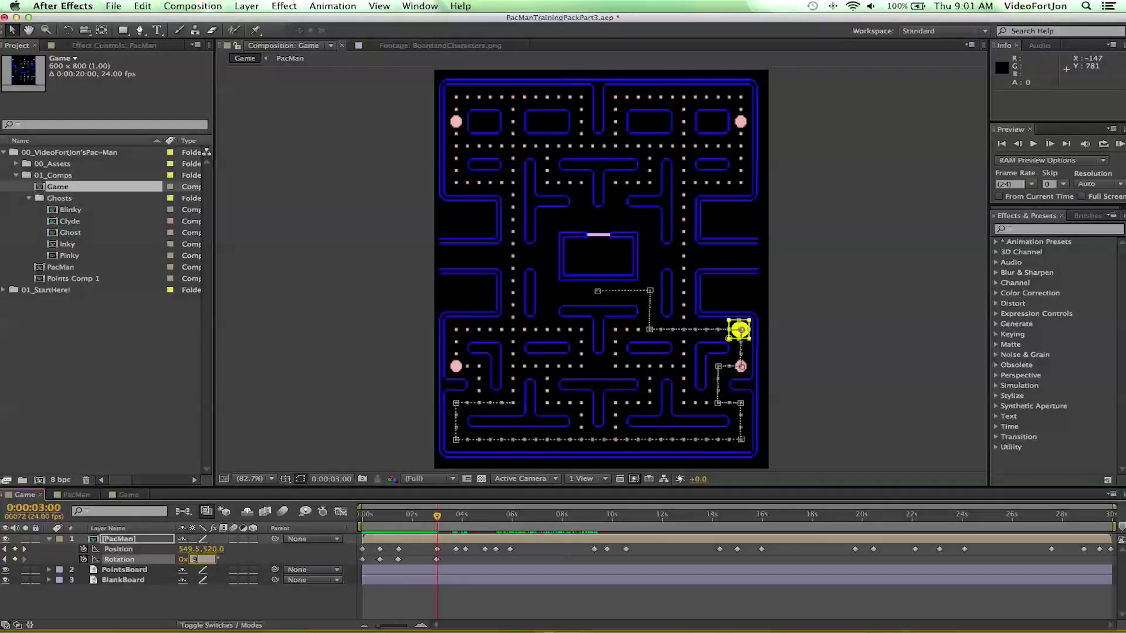
type("0")
key("Return")
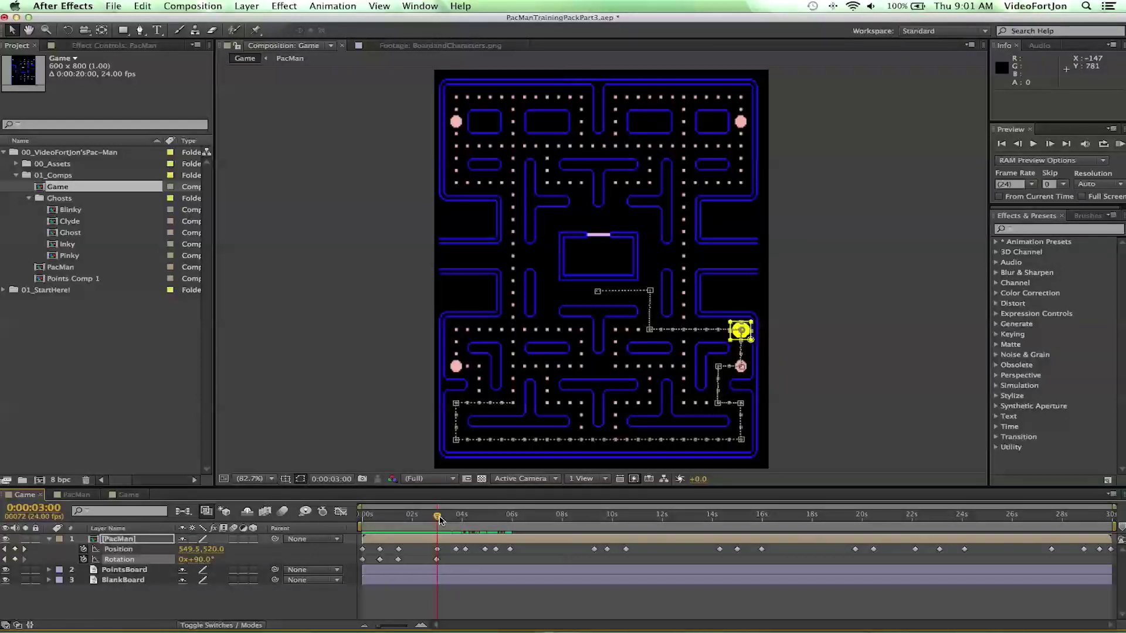
- At the path's fourth corner, keyframe PacMan's rotation at 90° on 0:00:03:17 and 180° on 0:00:03:18
left_click_drag(439, 517, 456, 519)
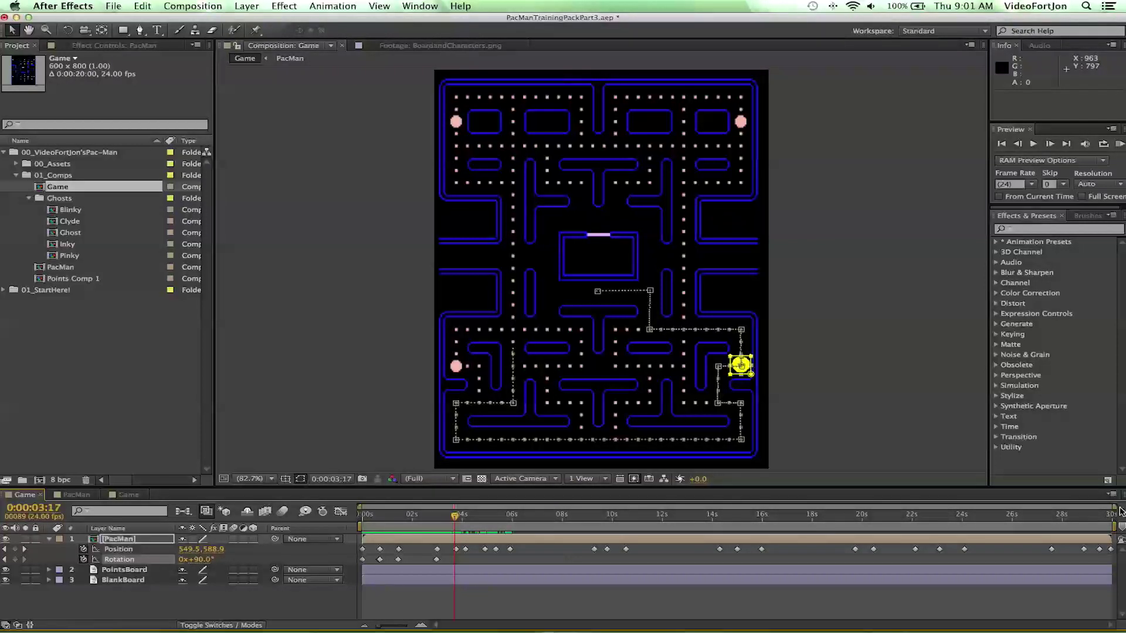
left_click_drag(1116, 507, 548, 475)
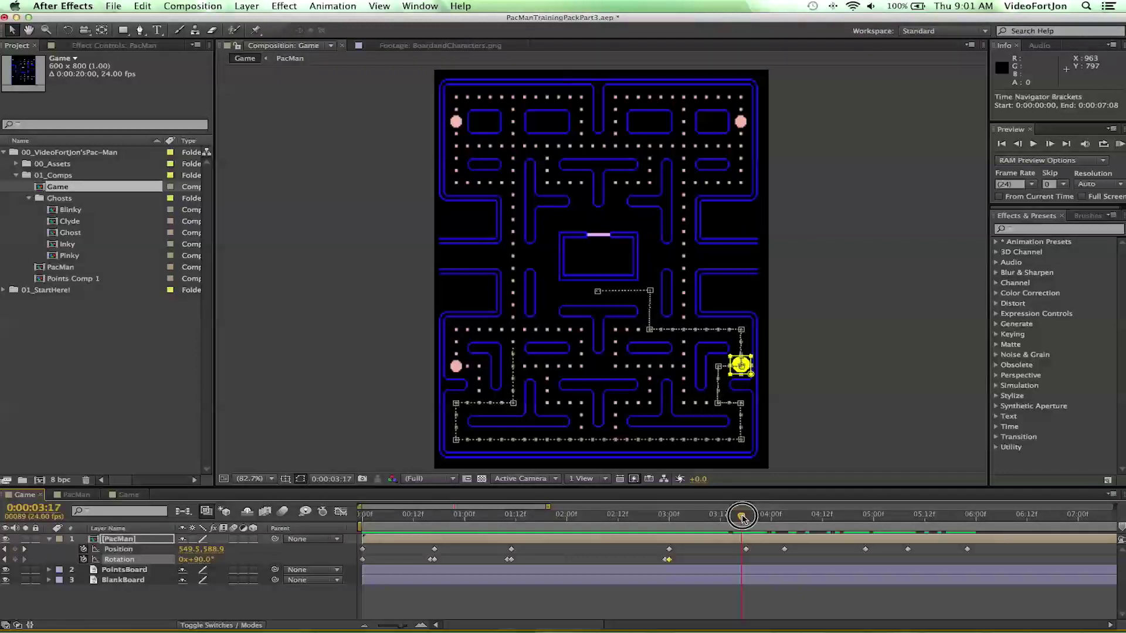
left_click_drag(742, 516, 746, 516)
left_click(1011, 145)
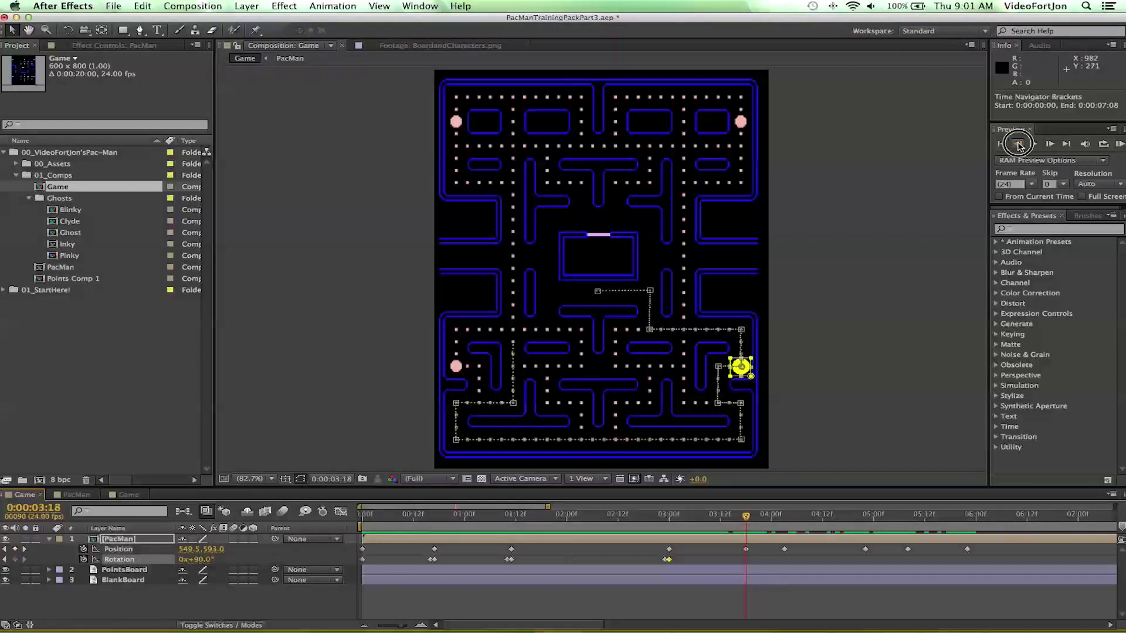
left_click(15, 560)
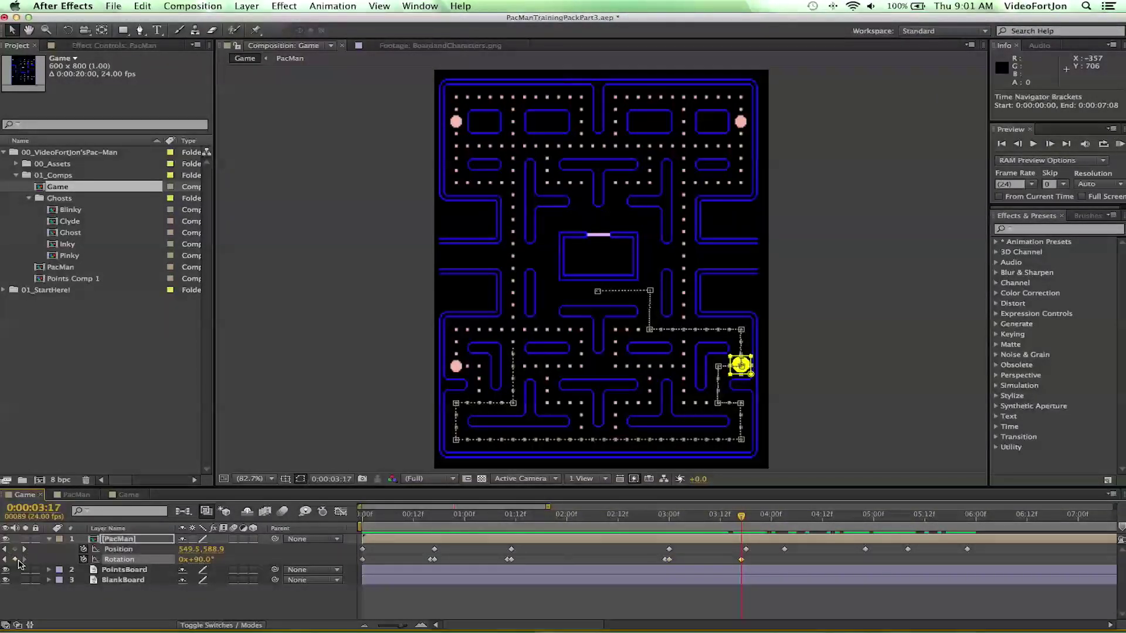
left_click(1050, 144)
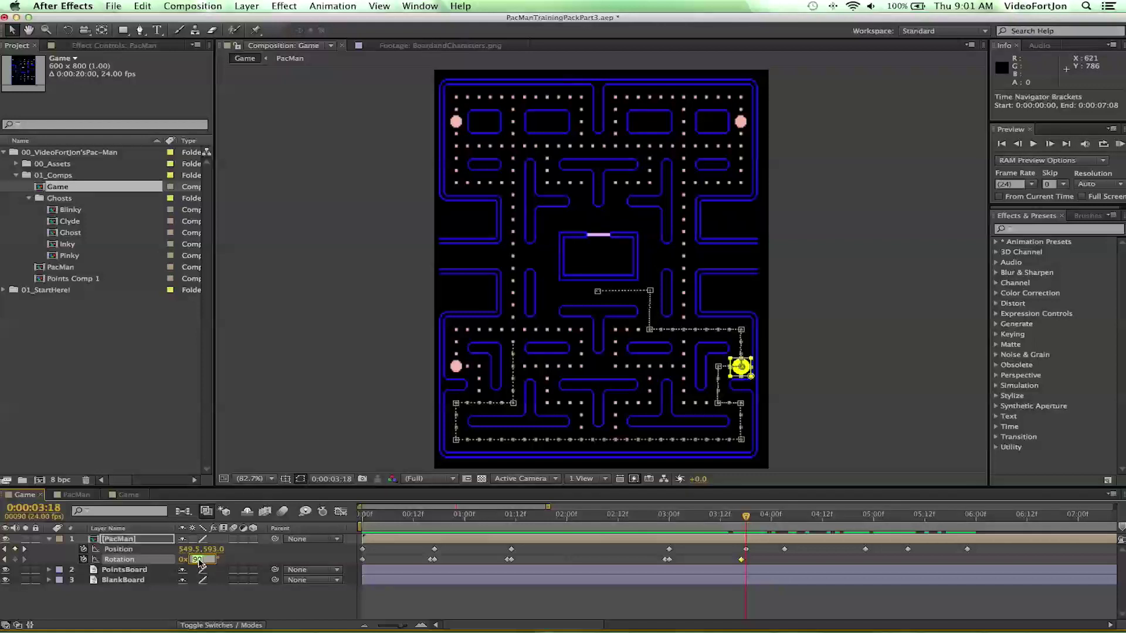
type("180")
key("Return")
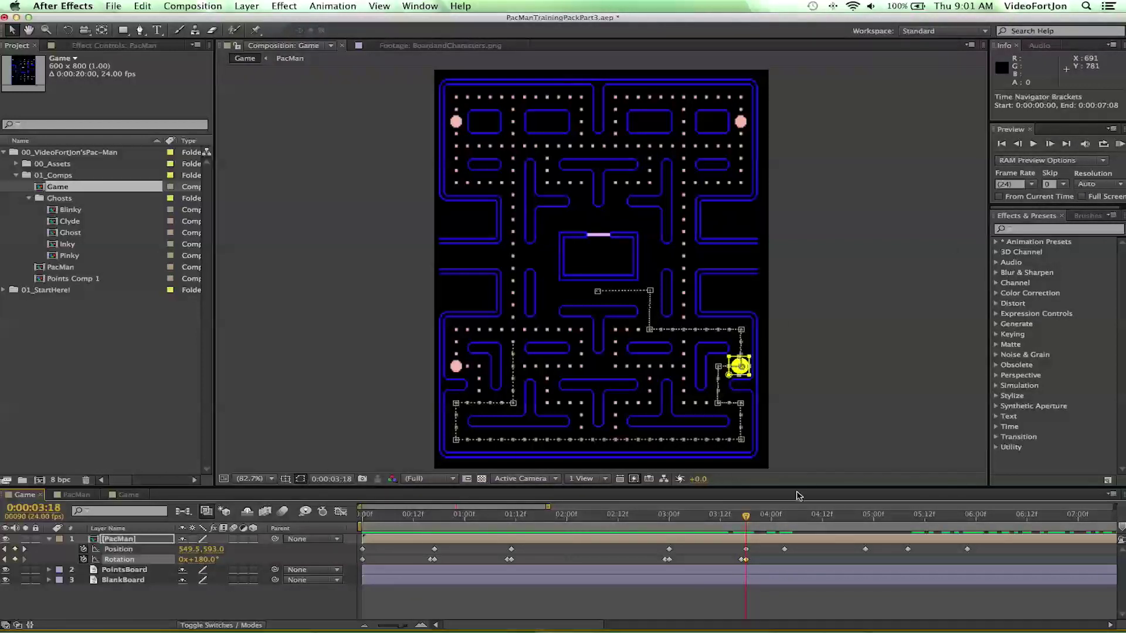
- At the path's fifth corner, keyframe PacMan's rotation at 180° on 0:00:04:02 and 90° on 0:00:04:03
left_click_drag(745, 515, 787, 522)
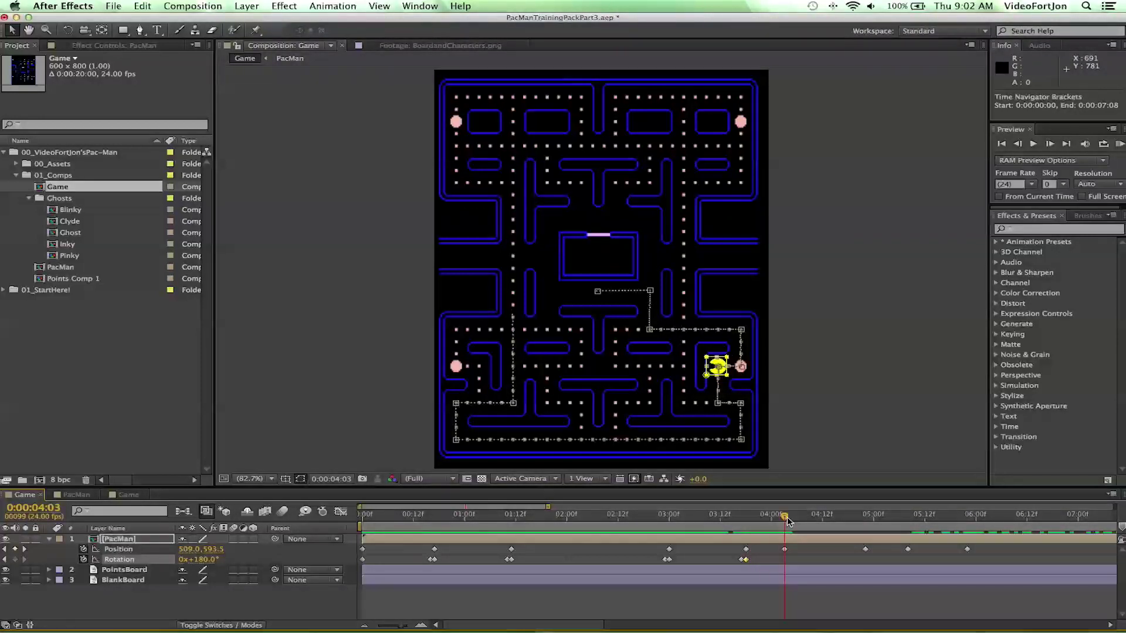
left_click(1019, 143)
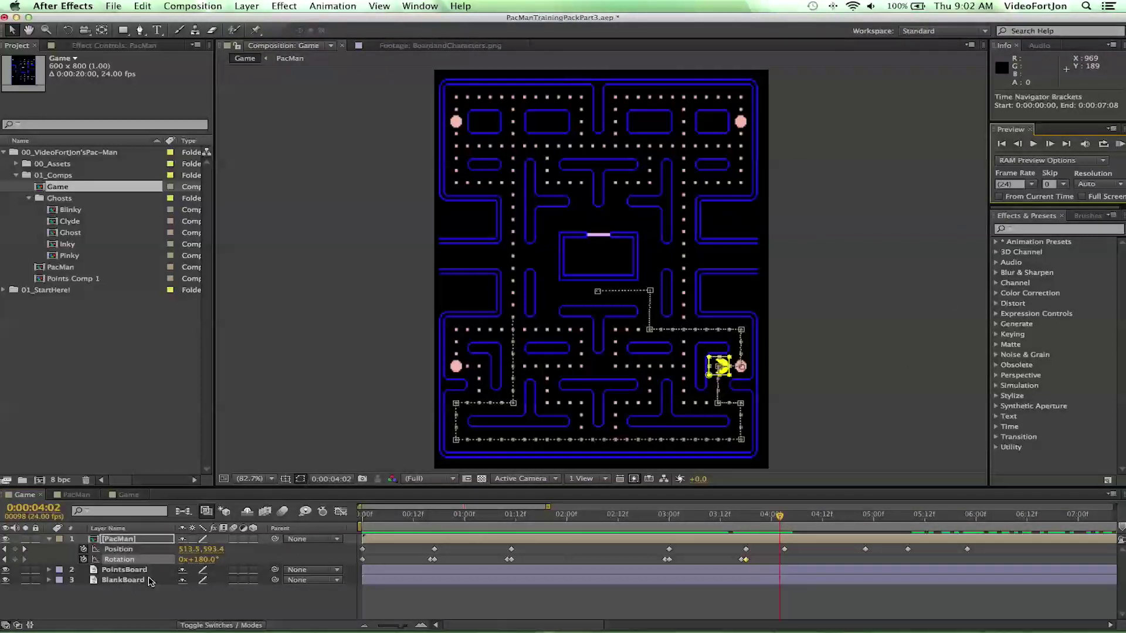
left_click(15, 559)
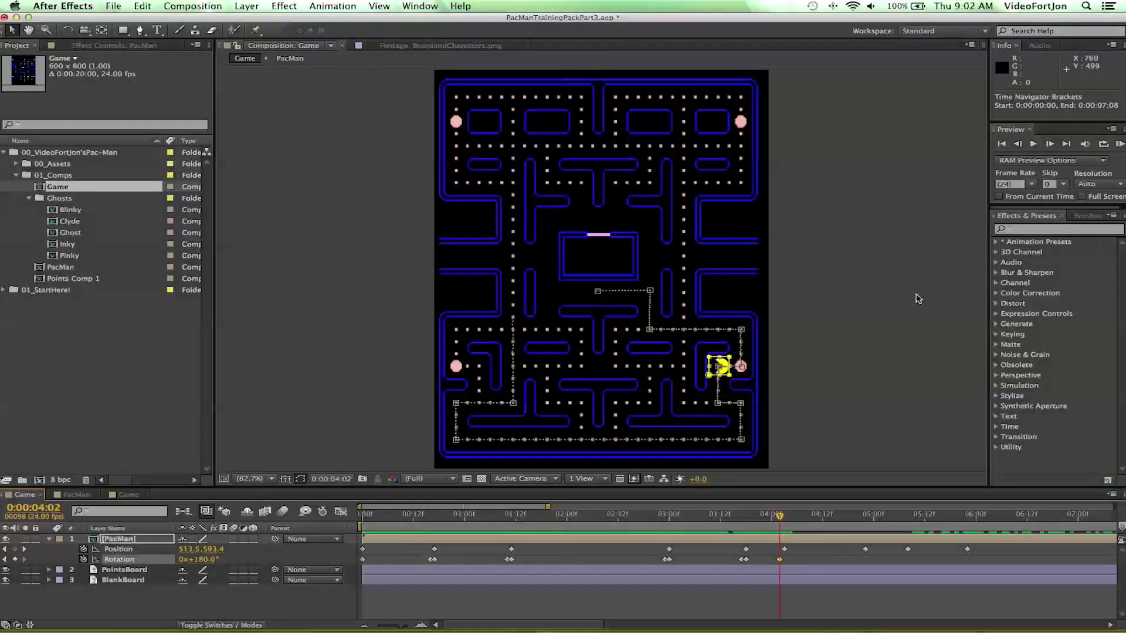
left_click(1050, 144)
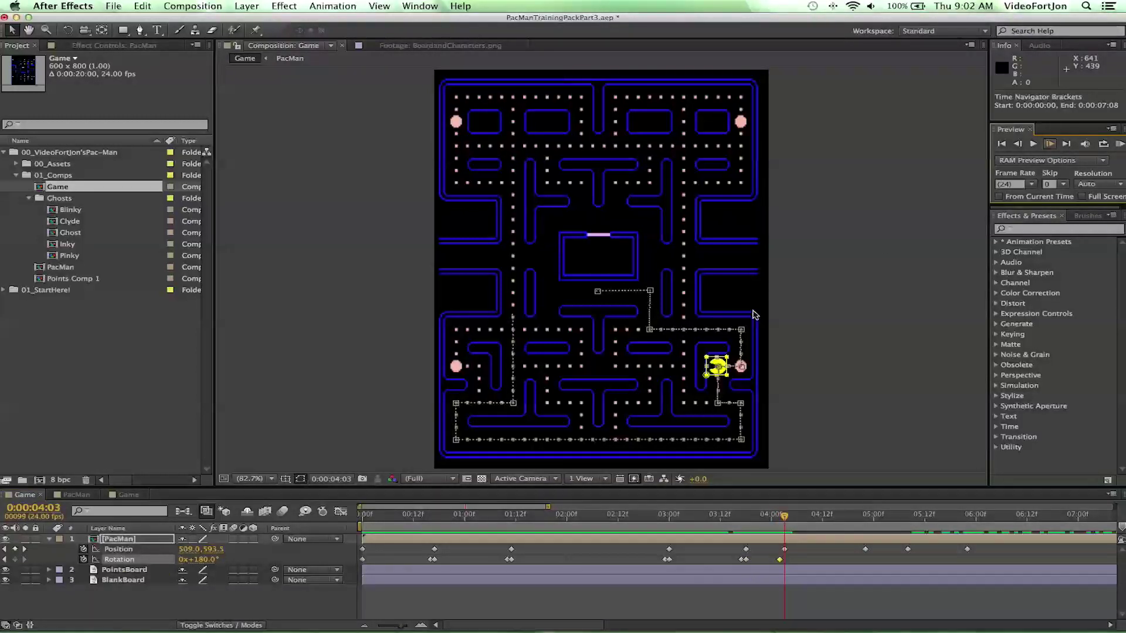
left_click(201, 560)
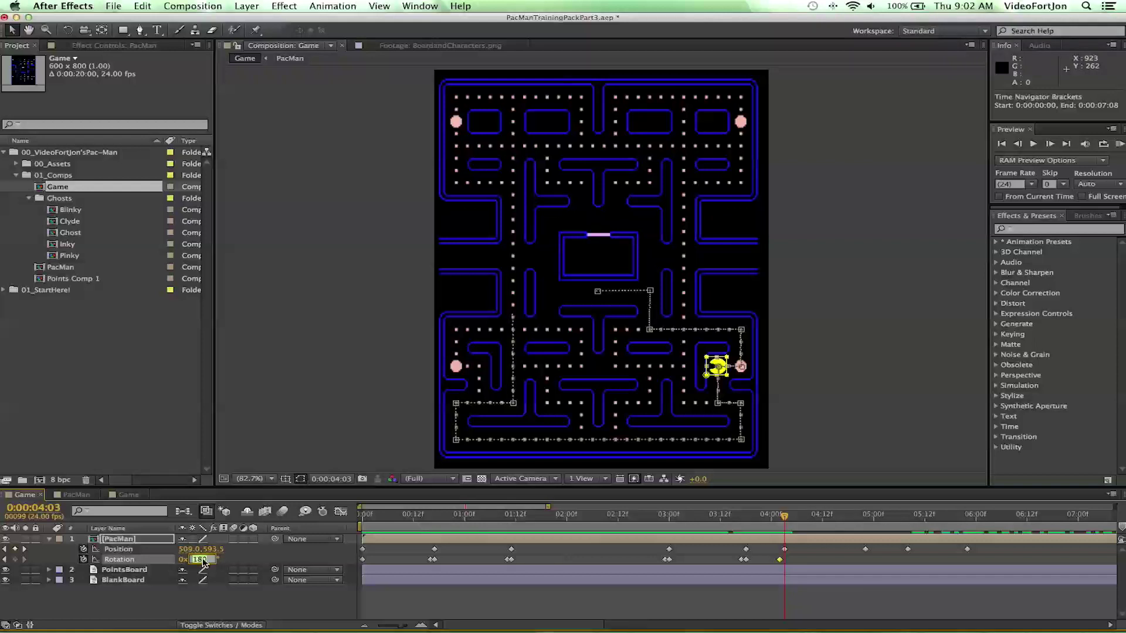
key("Return")
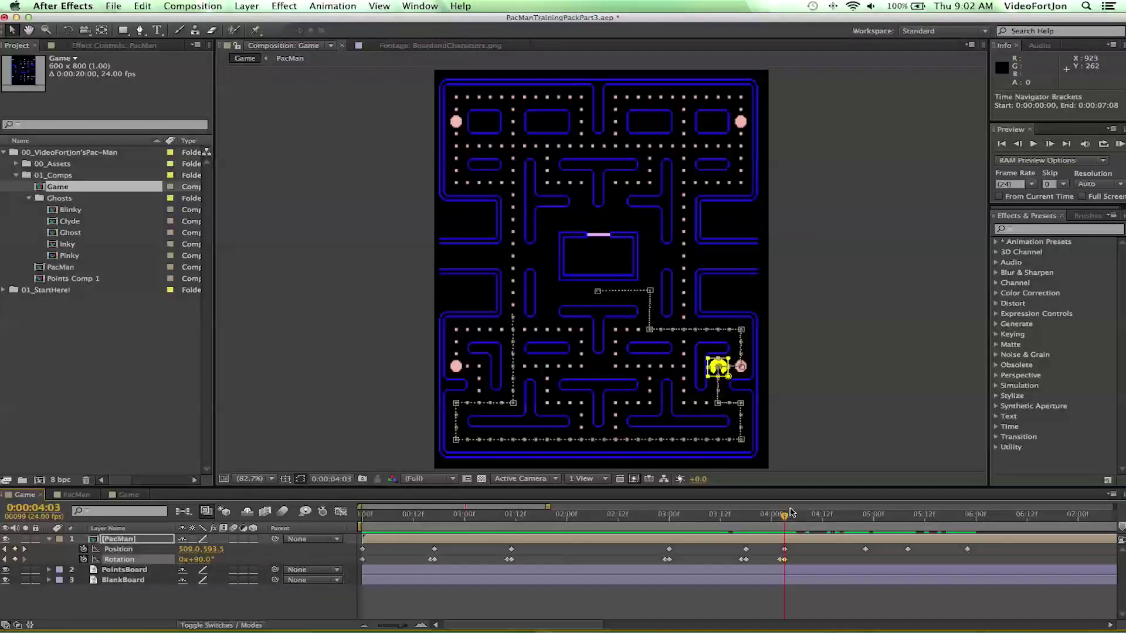
- At the path's sixth corner, keyframe PacMan's rotation at 90° on 0:00:04:21 and 0° on 0:00:04:22
left_click_drag(786, 514, 865, 528)
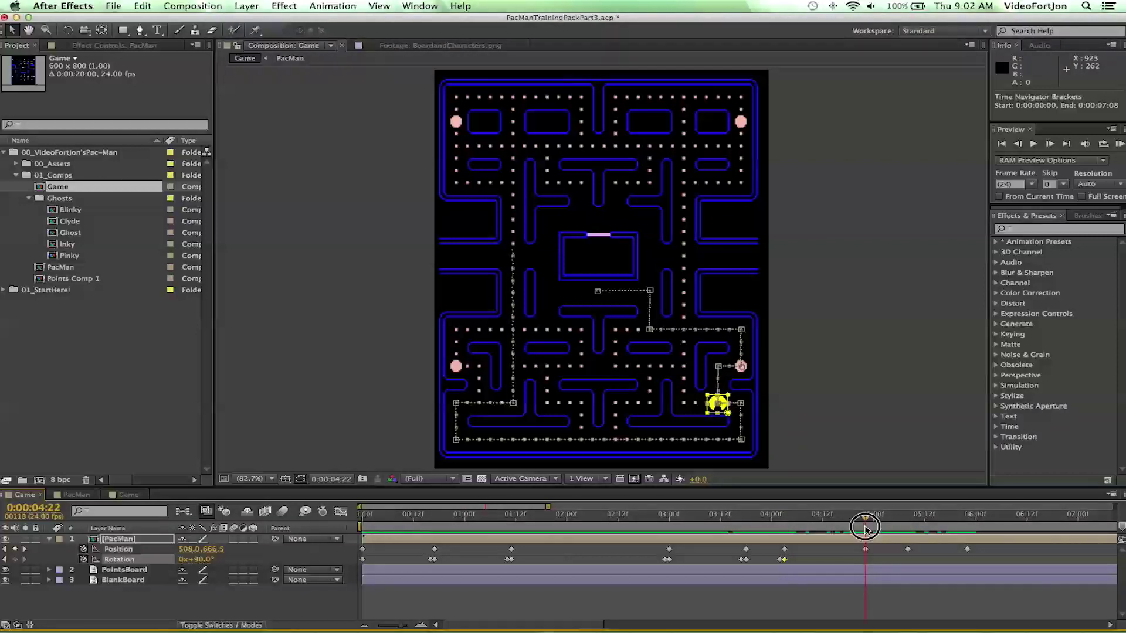
left_click(1004, 231)
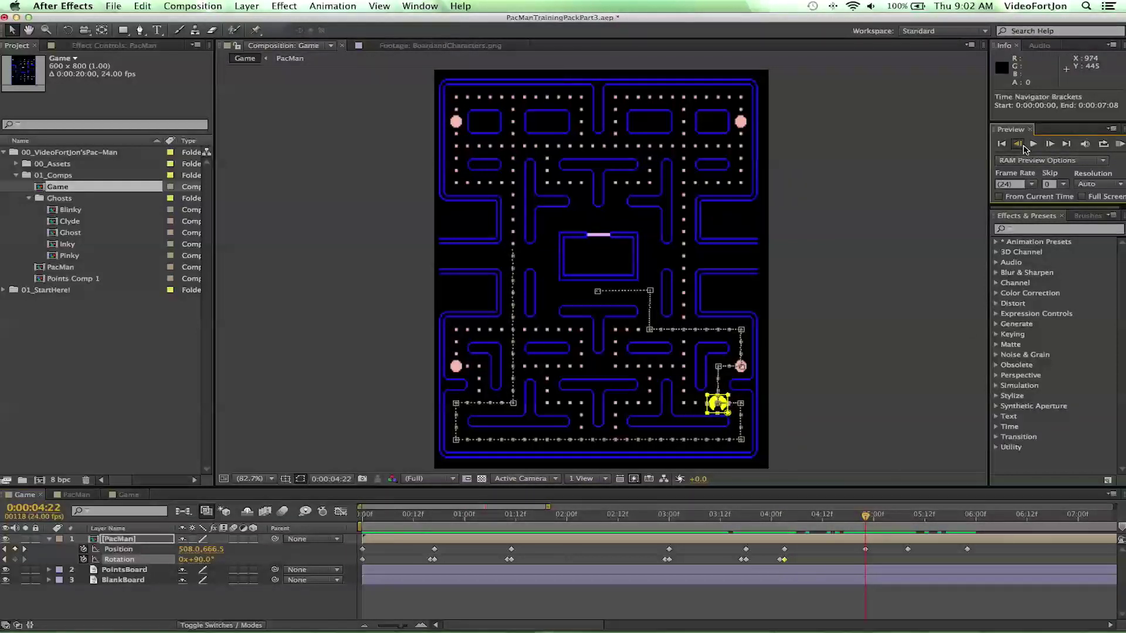
left_click(1018, 144)
left_click(15, 559)
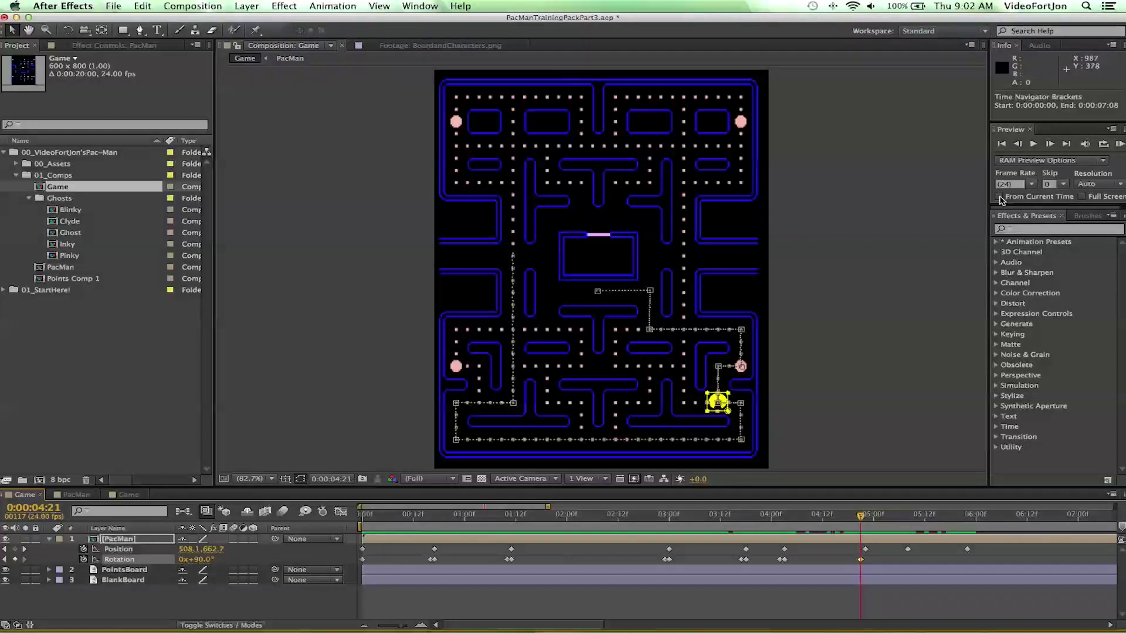
left_click(1048, 145)
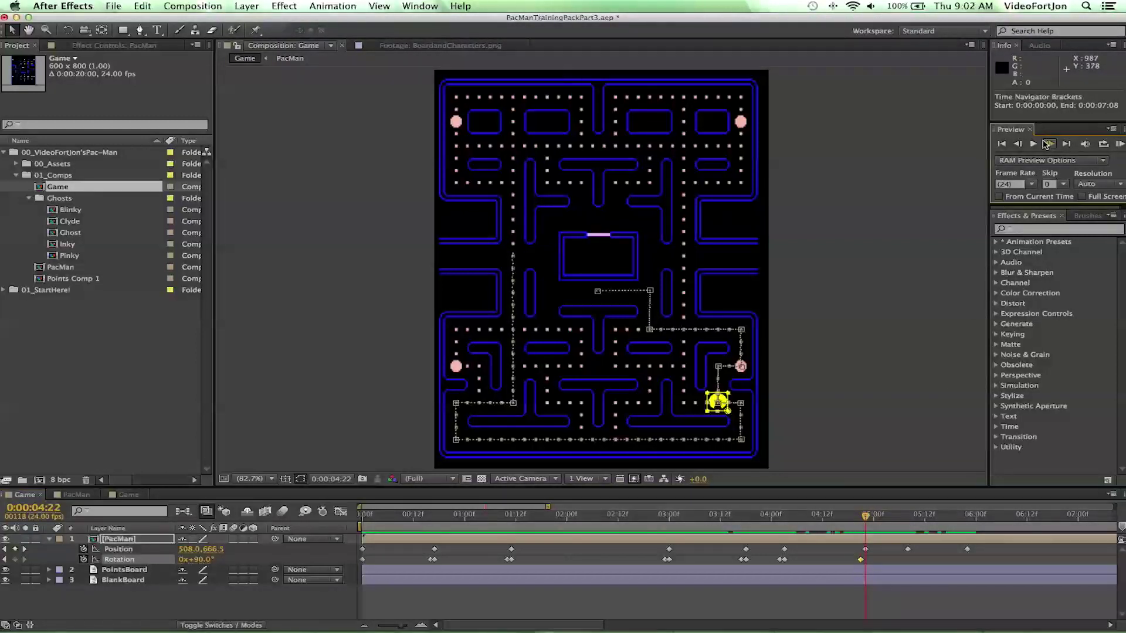
left_click(196, 561)
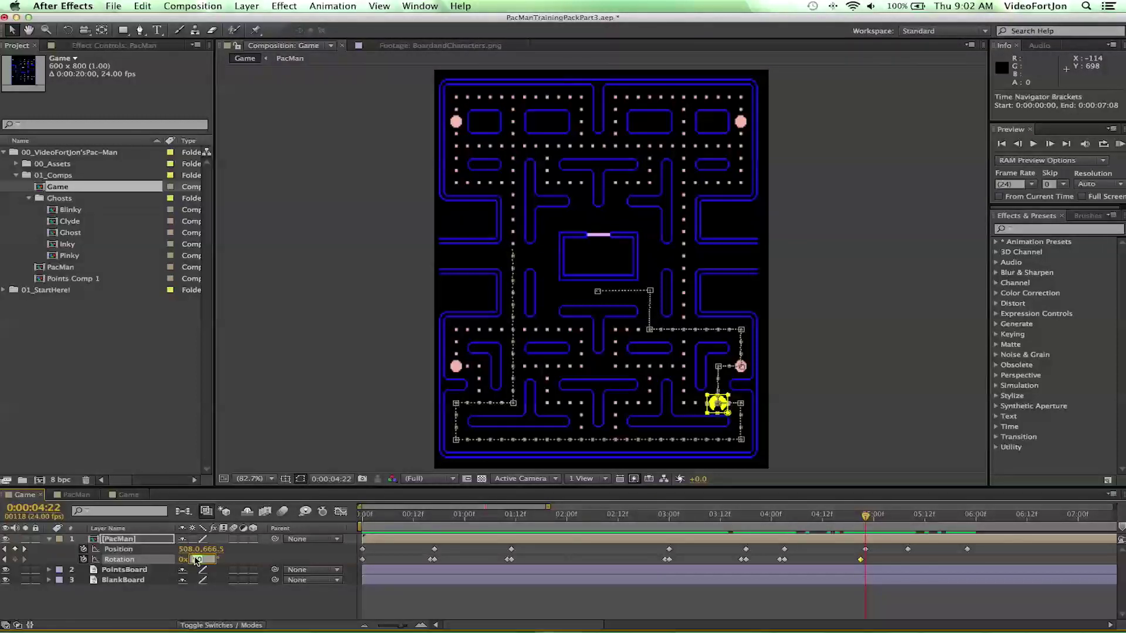
type("0x+0.0°")
key("Return")
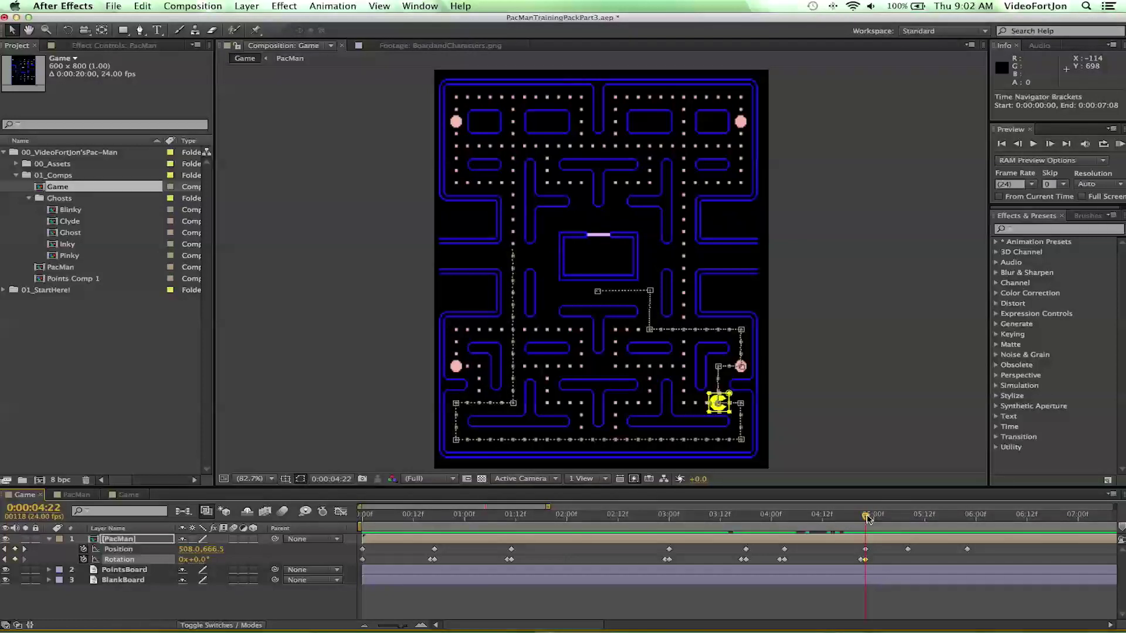
- Show PacMan's Rotation keyframes, scrub to 0:00:05:06 and run a RAM preview to check his turns along the path
left_click_drag(867, 518, 911, 522)
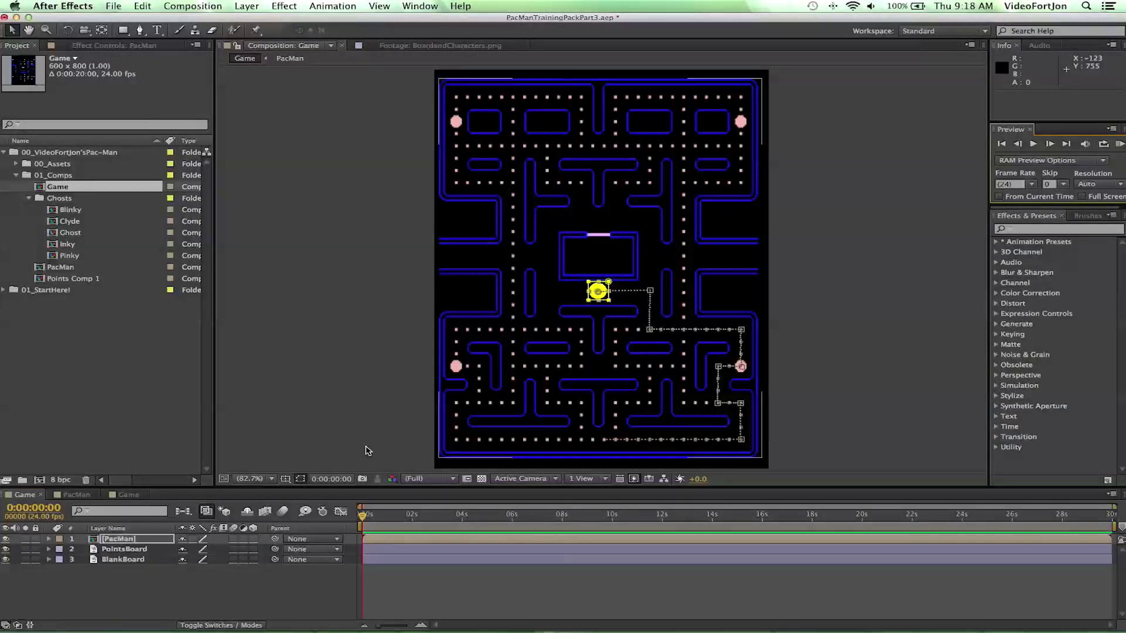
key("r")
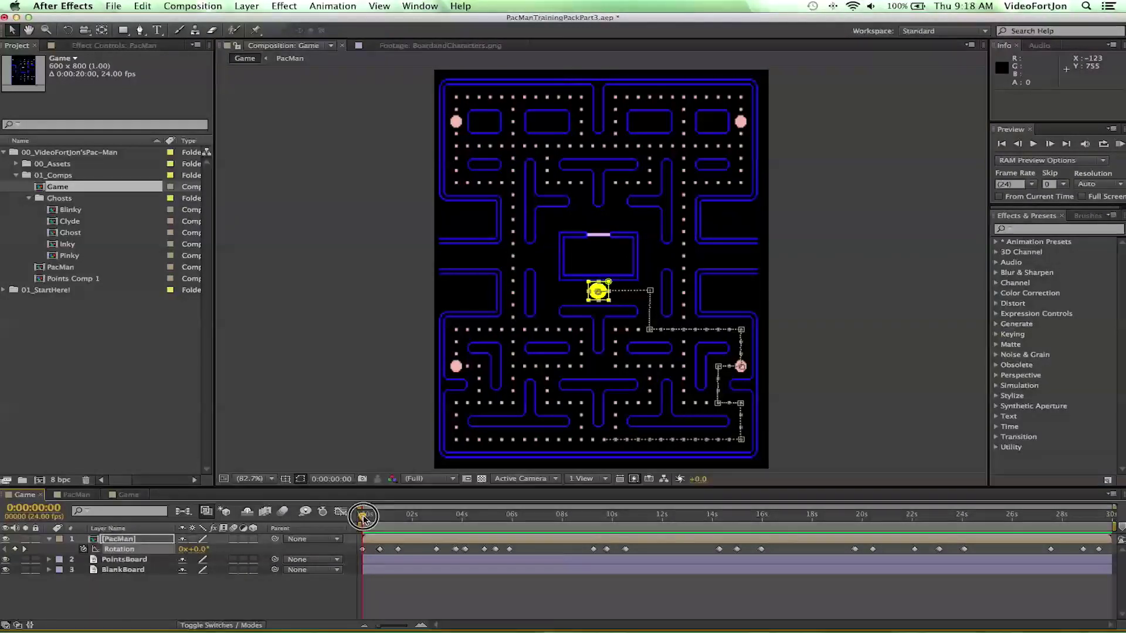
left_click_drag(369, 528, 494, 533)
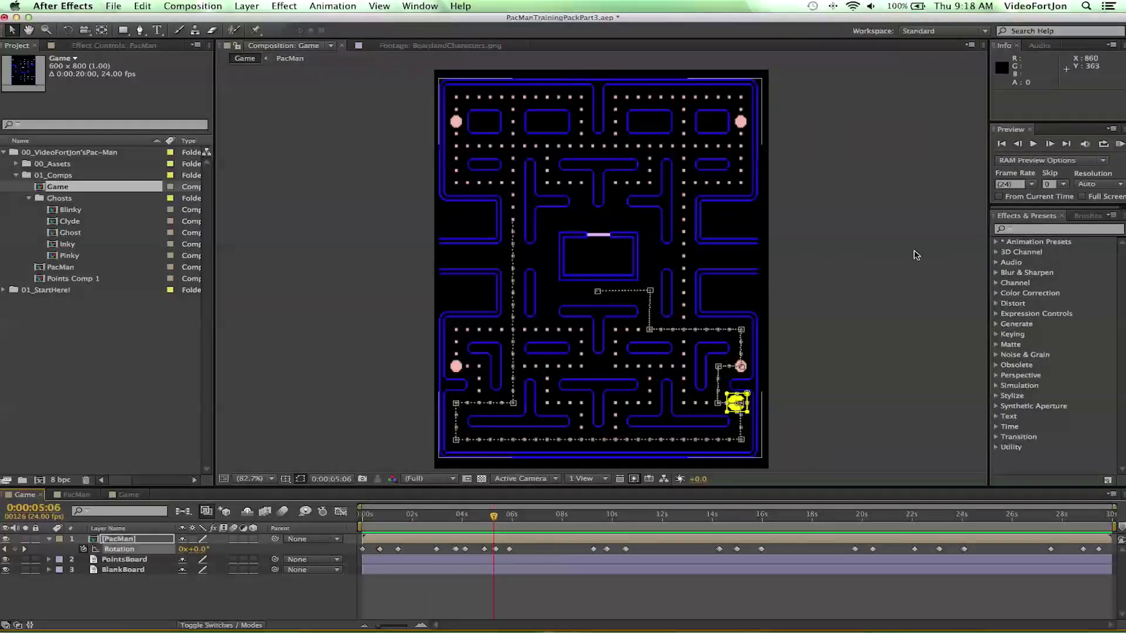
left_click(1114, 150)
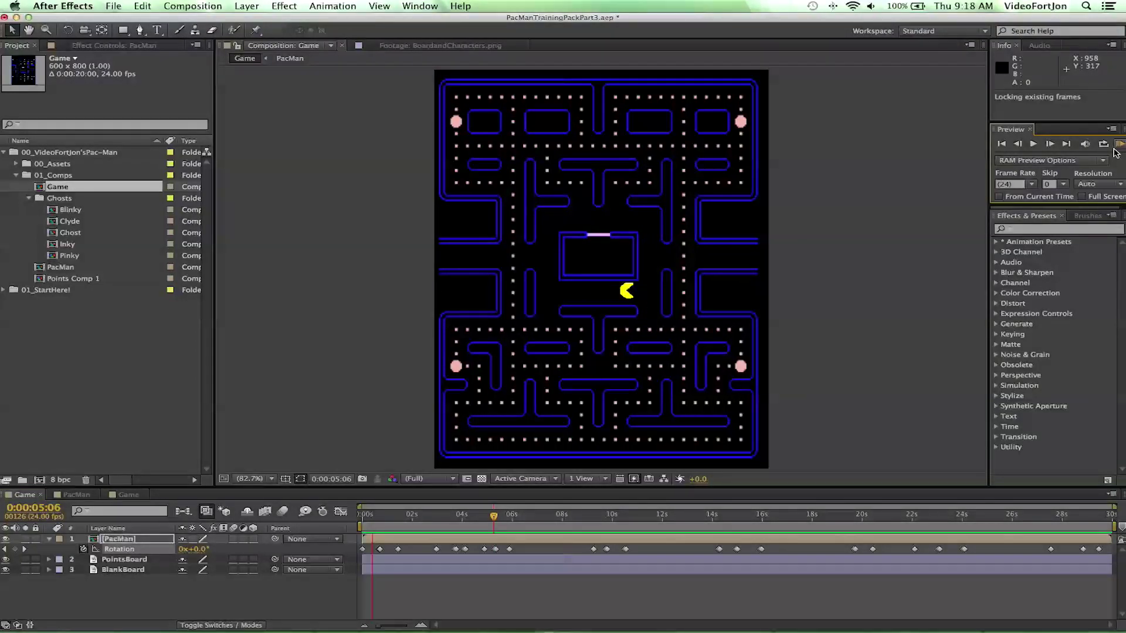